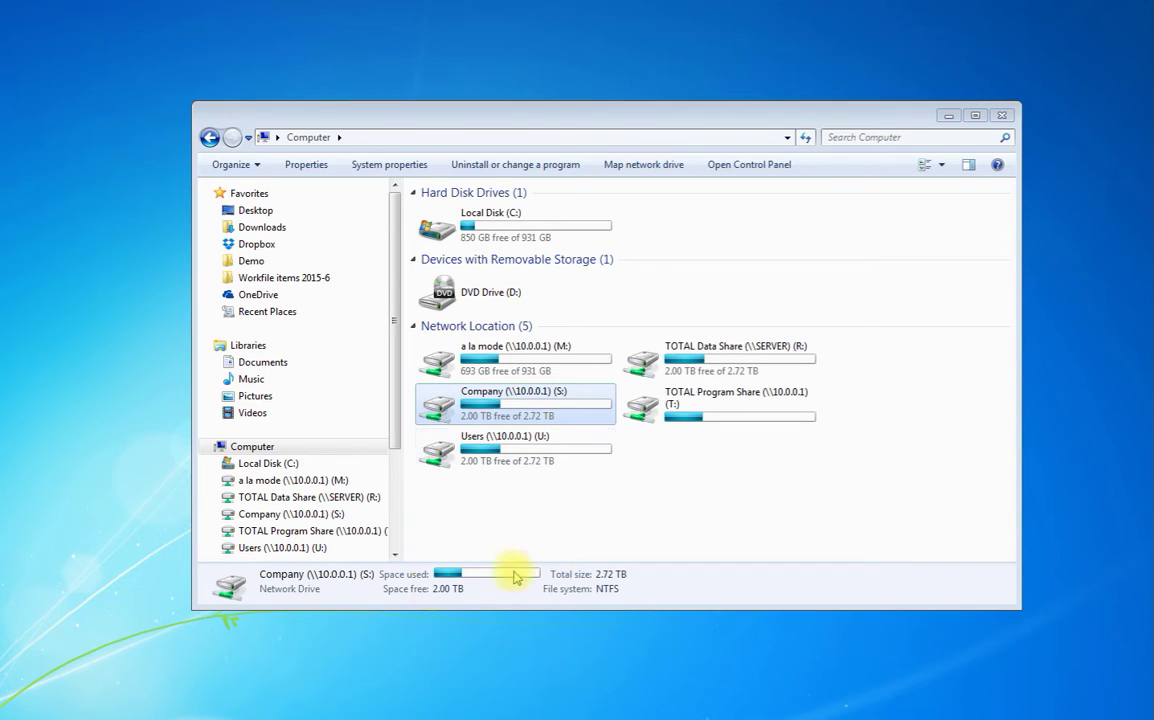
# - Open the MARKET MACHINE Nav-98 macro workbook from the Demo folder
pyautogui.click(260, 261)
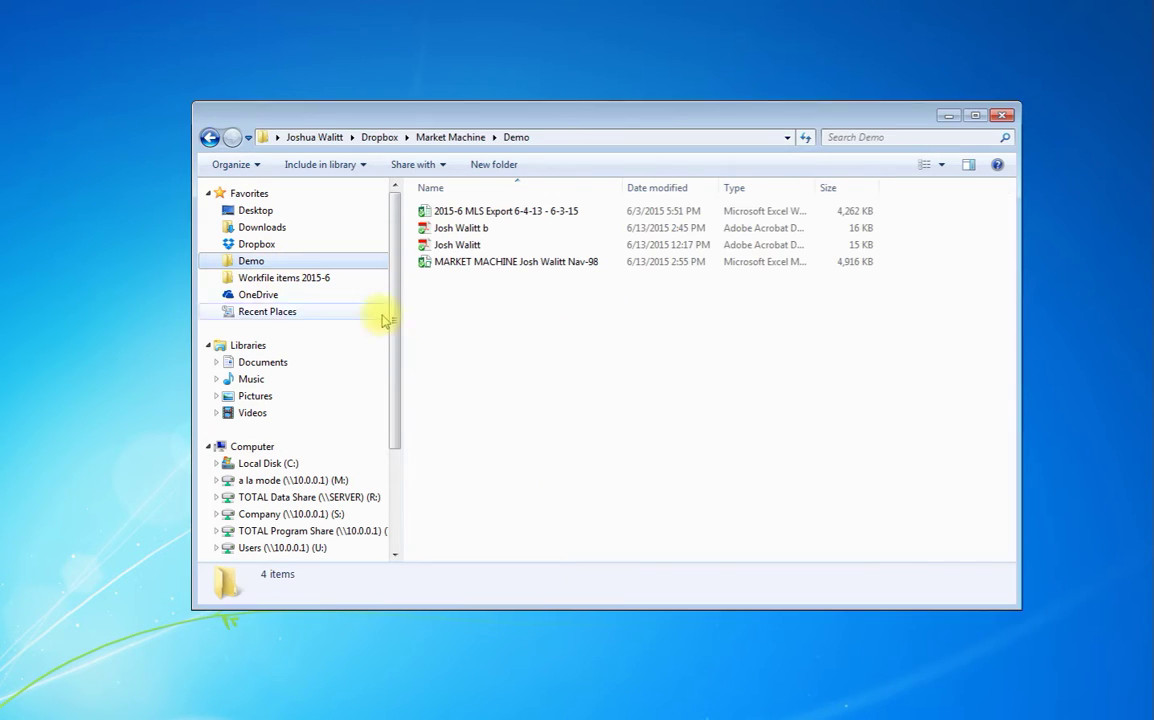
pyautogui.doubleClick(505, 263)
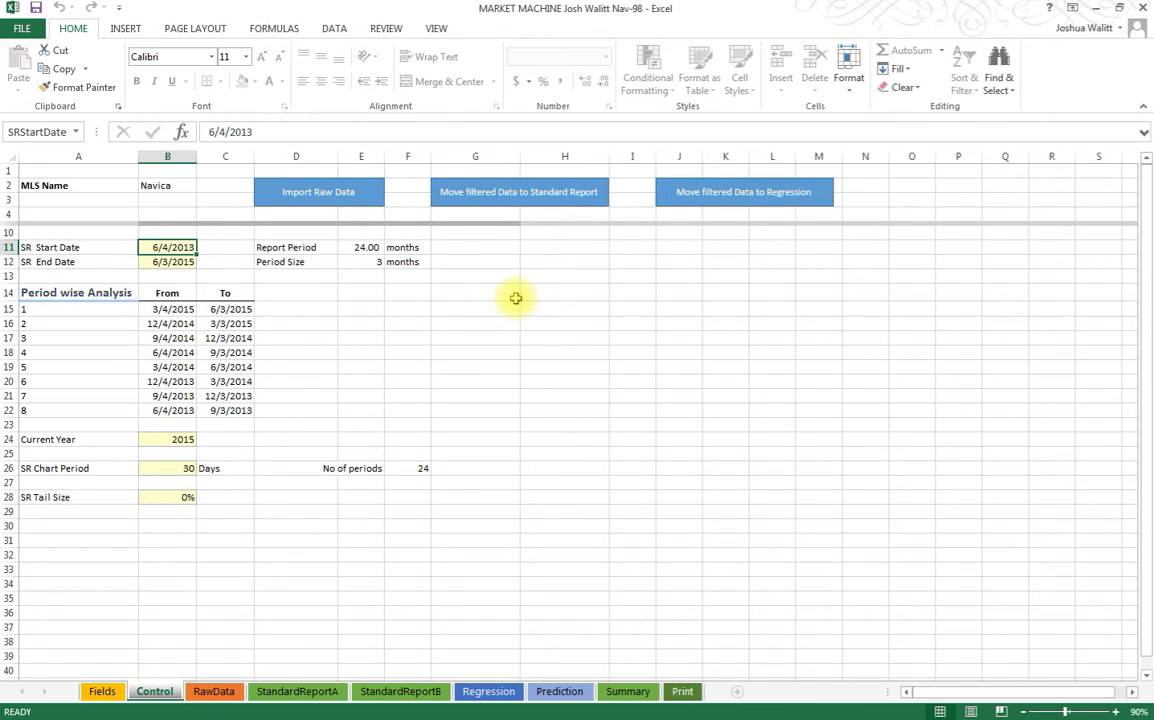
# - Import the raw data from the "2015-6 MLS Export 6-4-13 - 6-3-15" workbook in the Demo folder
pyautogui.click(318, 193)
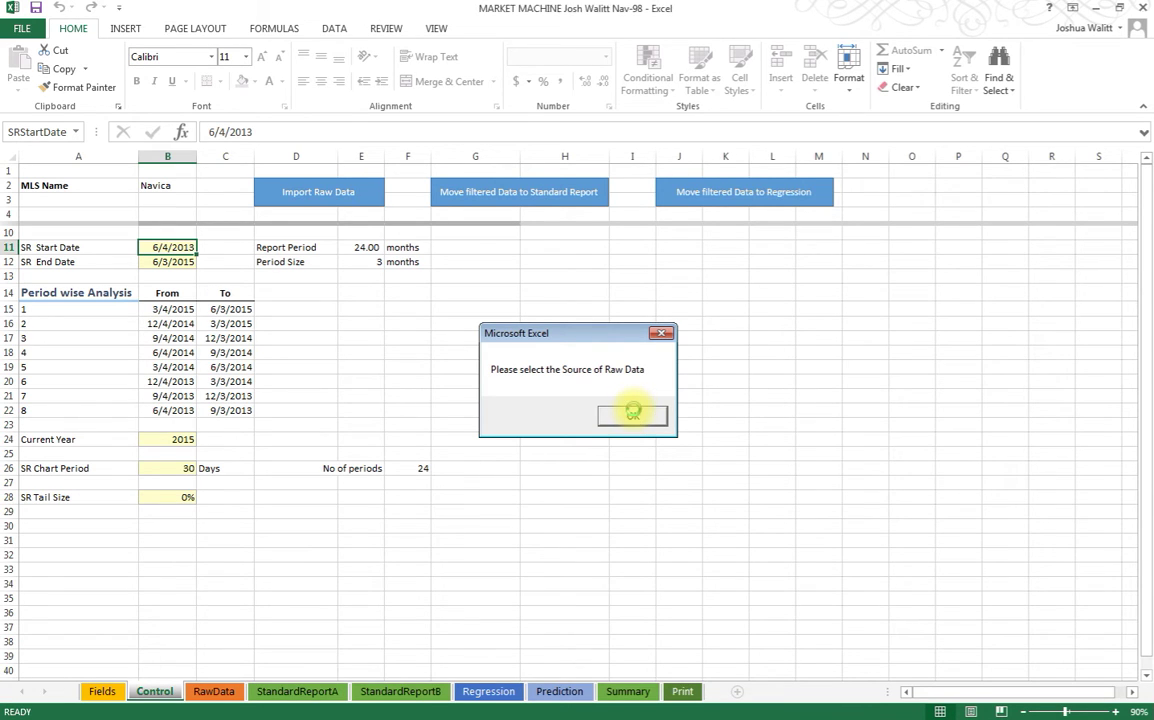
pyautogui.click(633, 415)
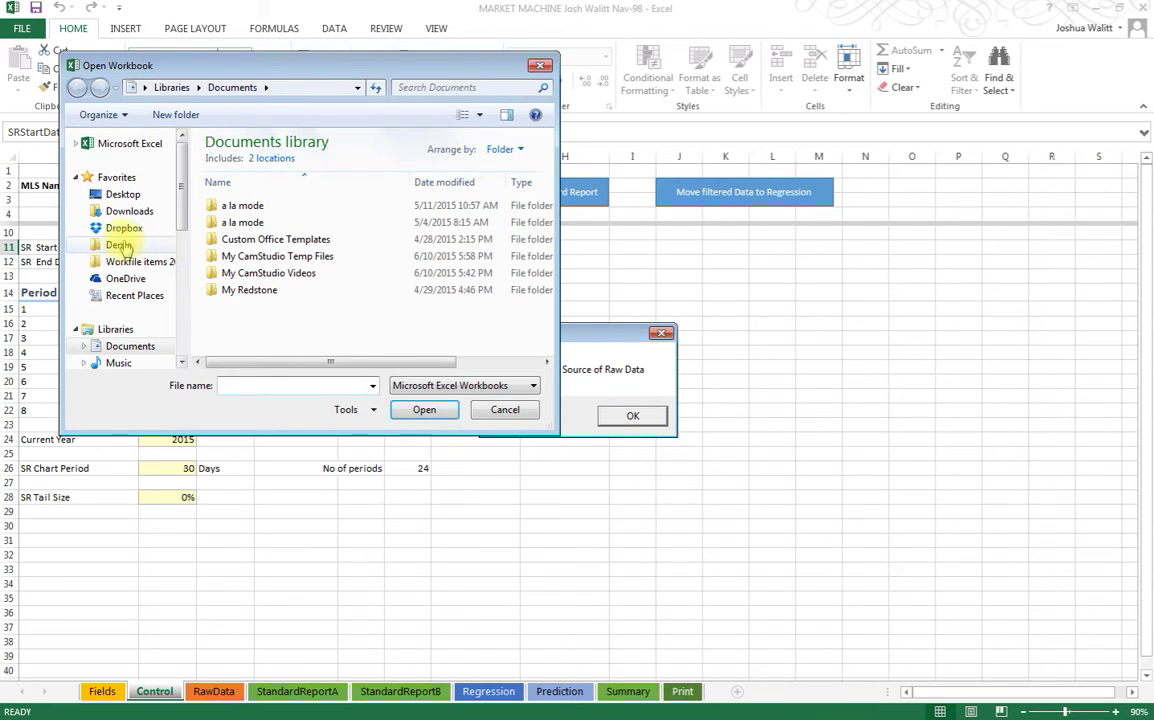
pyautogui.click(118, 245)
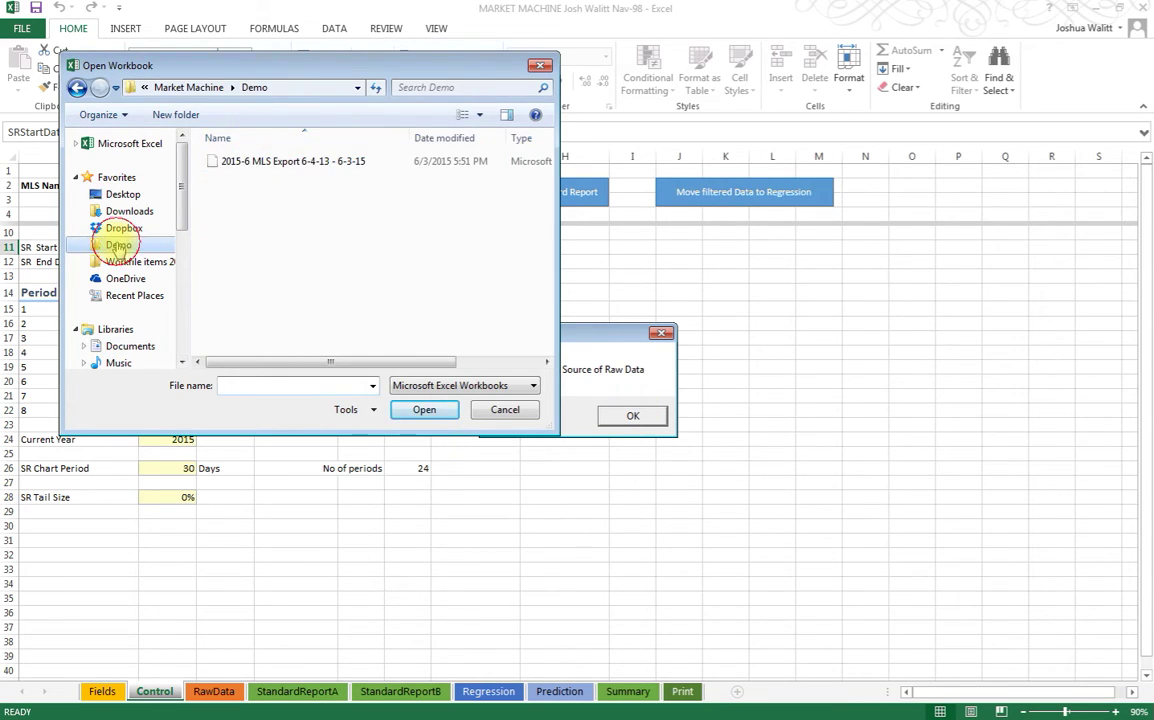
pyautogui.doubleClick(285, 162)
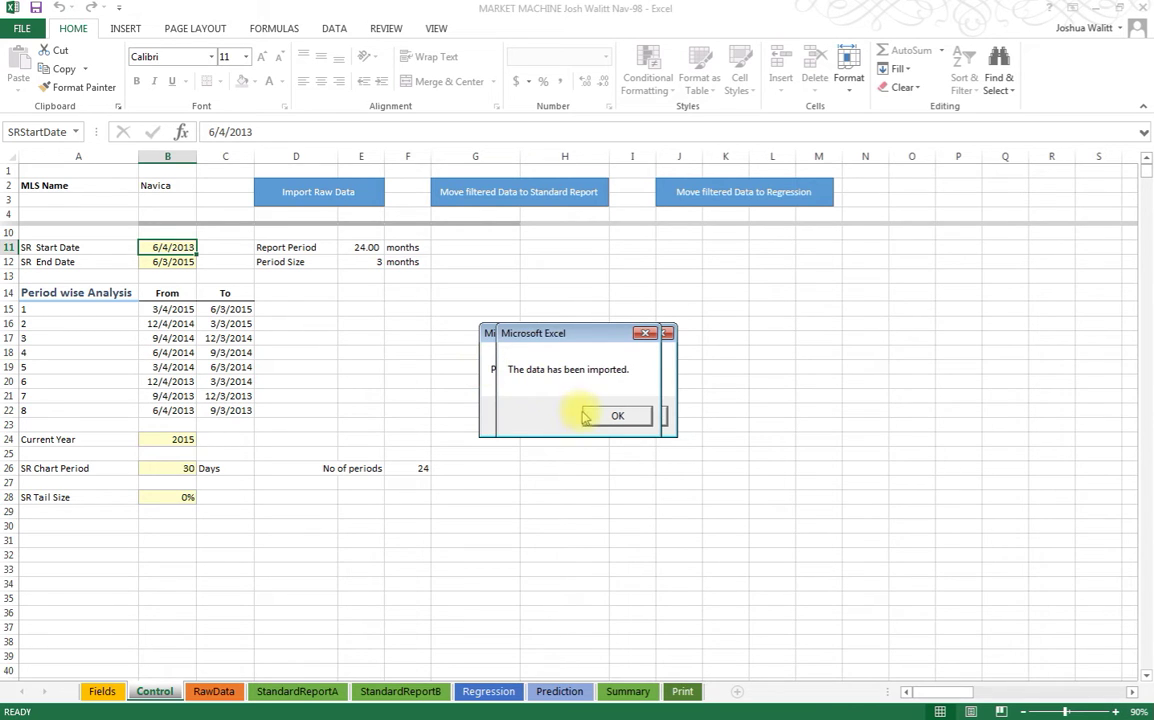
pyautogui.click(590, 413)
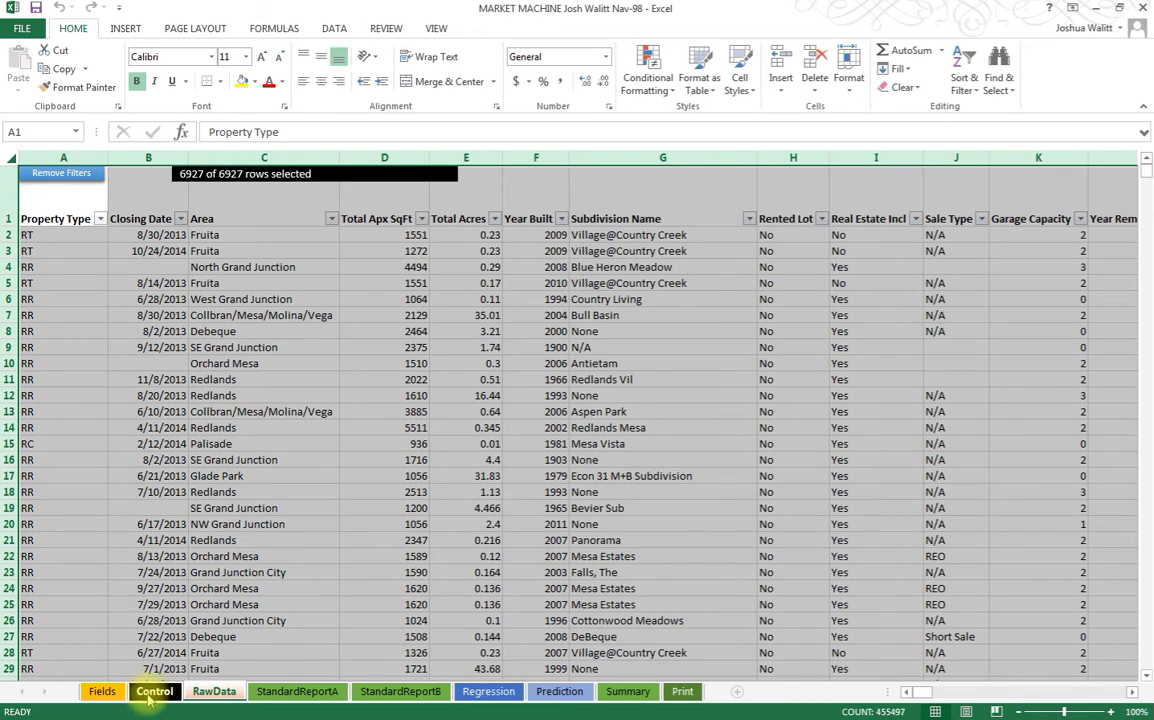
# - Filter the Property Type column of the raw data to RR only, excluding RC and RT
pyautogui.click(236, 331)
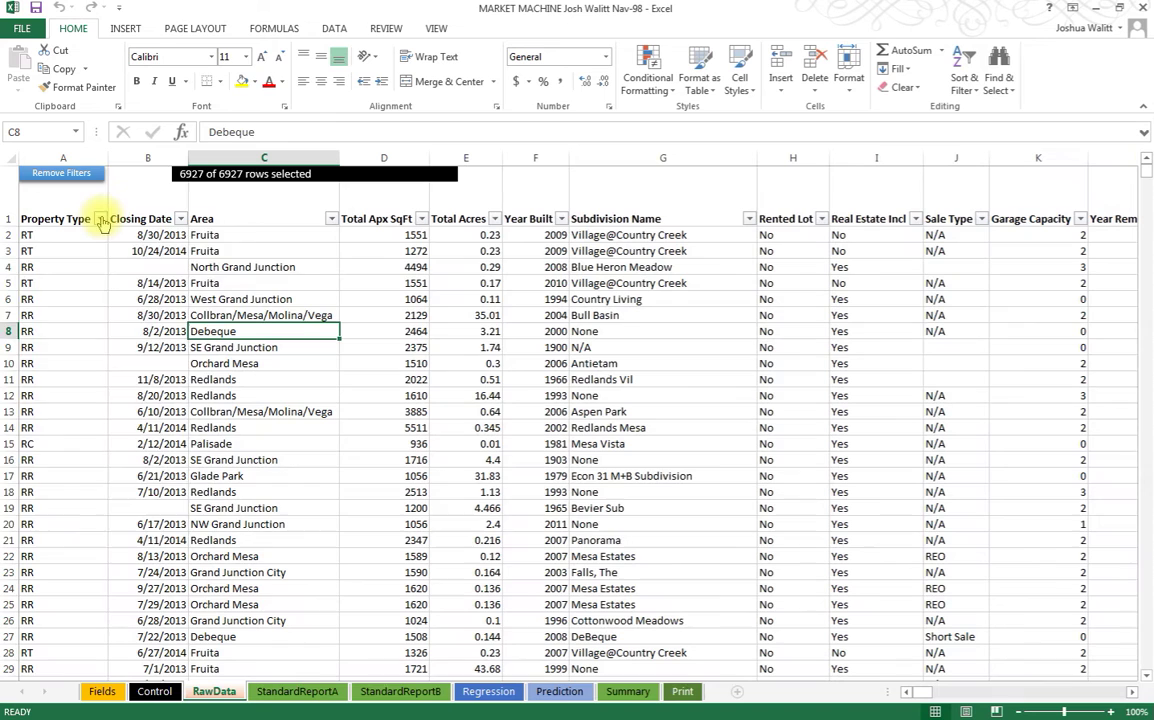
pyautogui.click(100, 218)
pyautogui.click(46, 387)
pyautogui.click(46, 412)
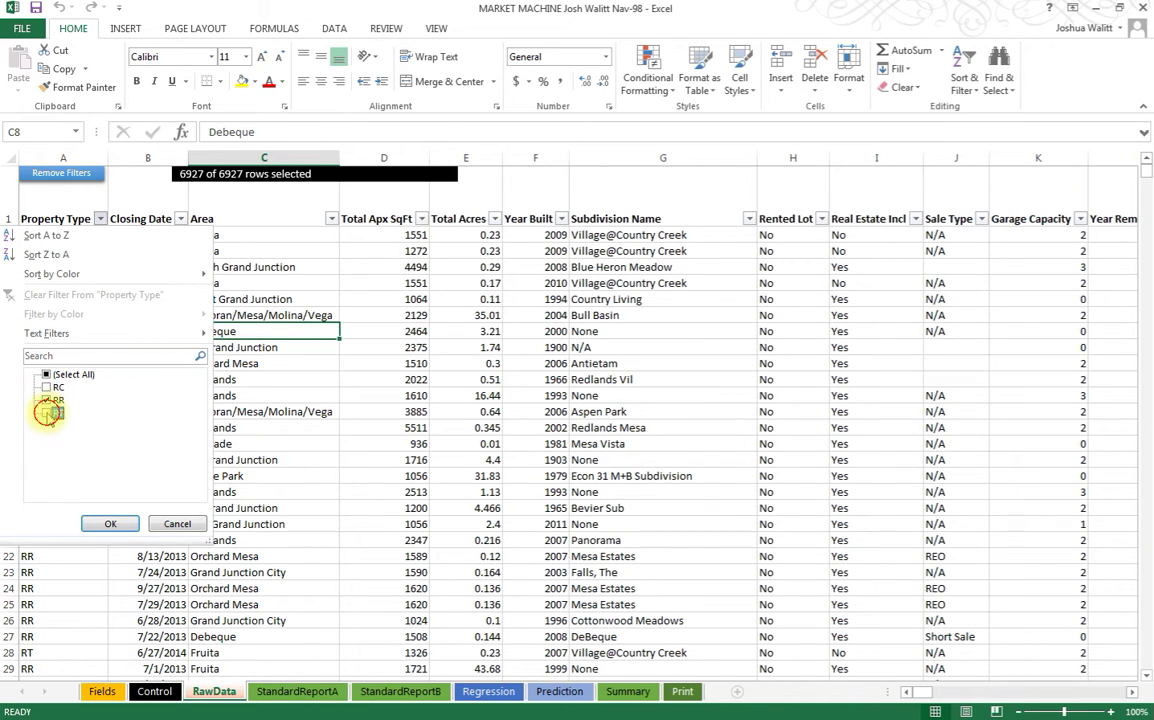
pyautogui.click(110, 524)
# - Filter the Area column to show only Clifton
pyautogui.click(331, 218)
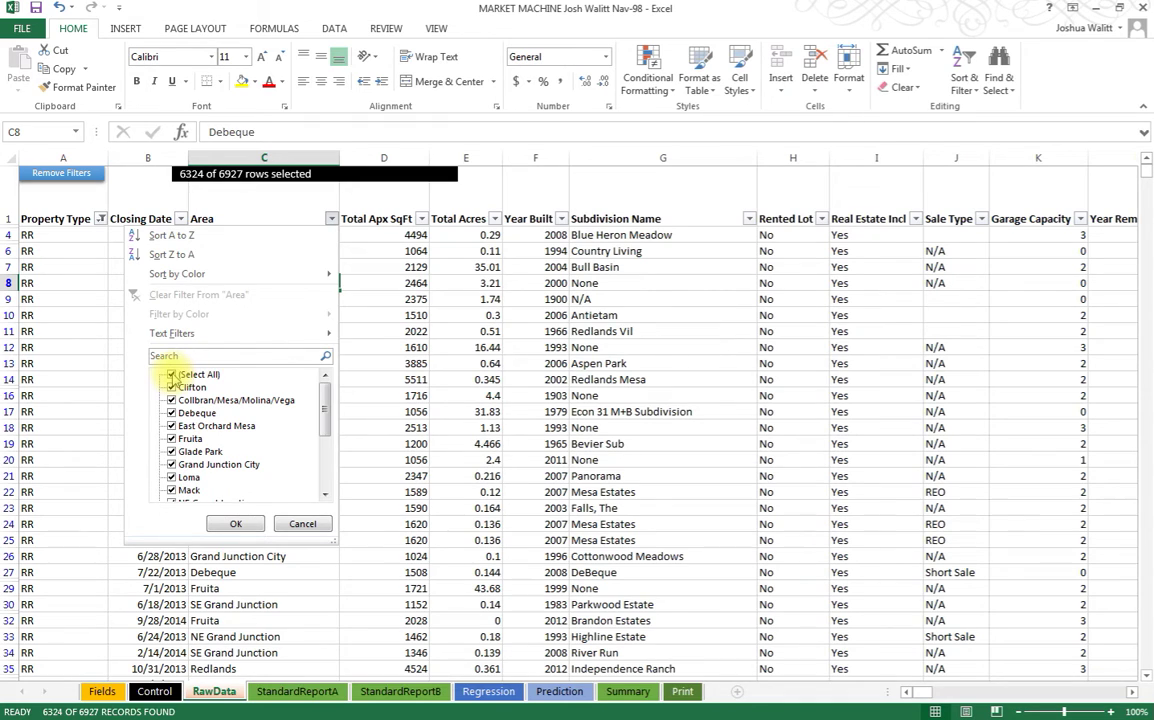
pyautogui.click(172, 375)
pyautogui.click(171, 387)
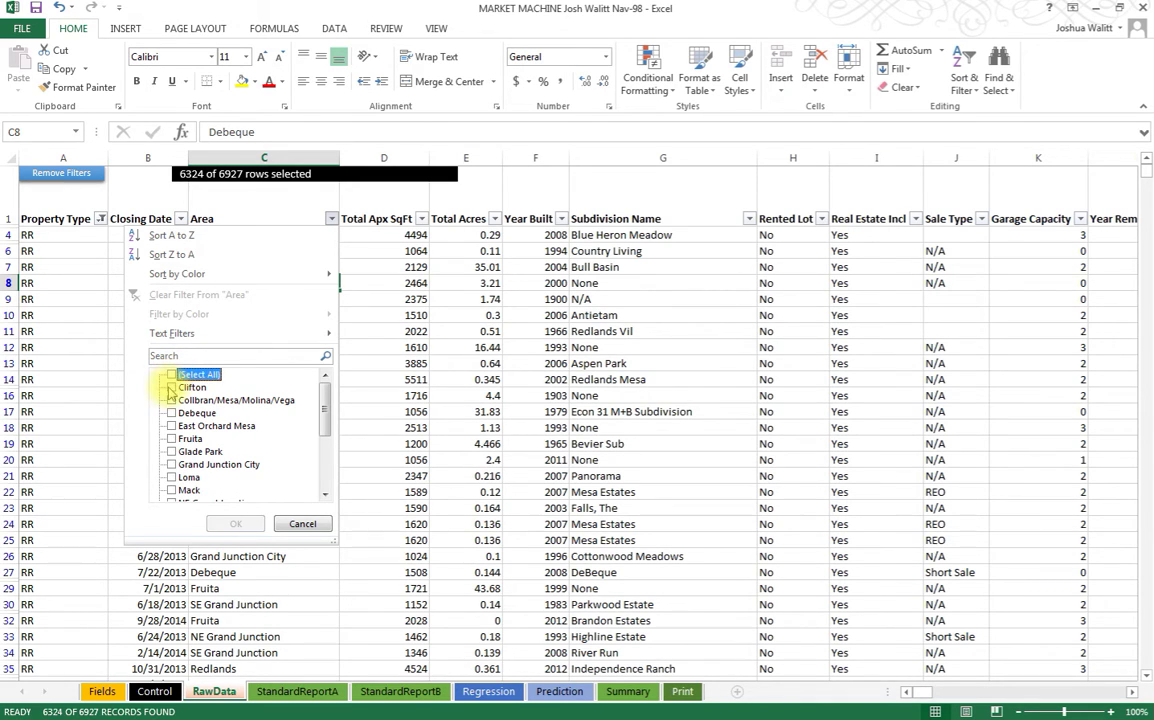
pyautogui.click(236, 524)
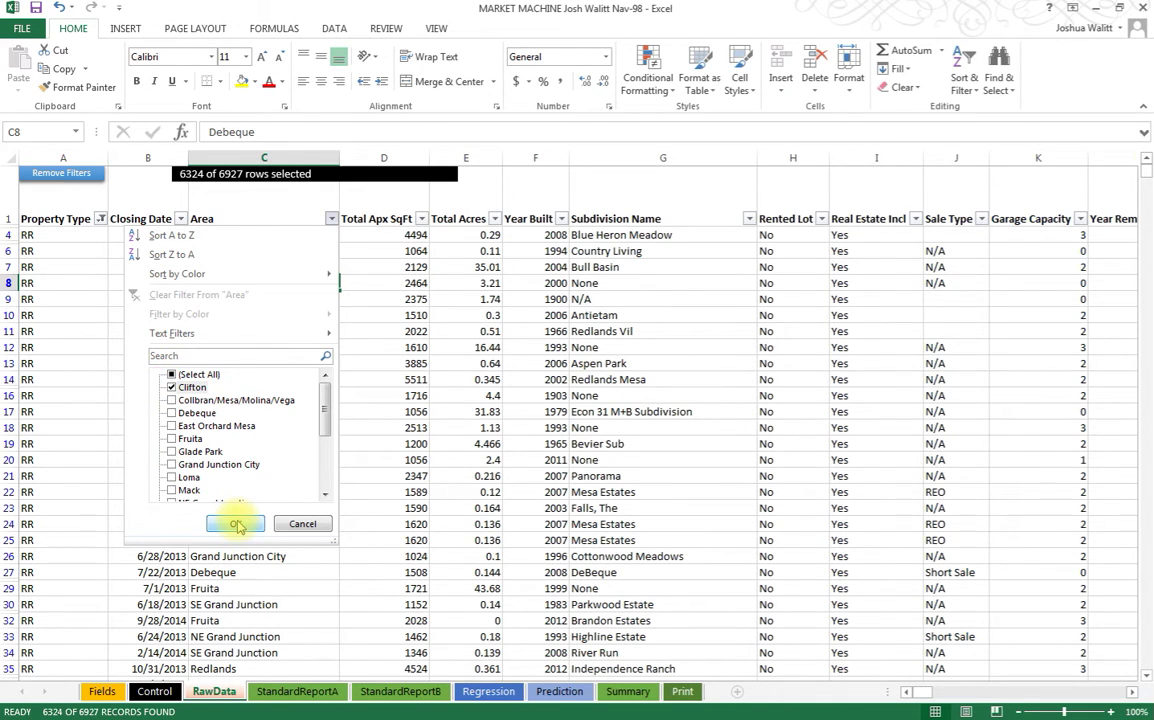
# - Filter Total Apx SqFt to values greater than or equal to 1000 and less than or equal to 1600
pyautogui.click(421, 218)
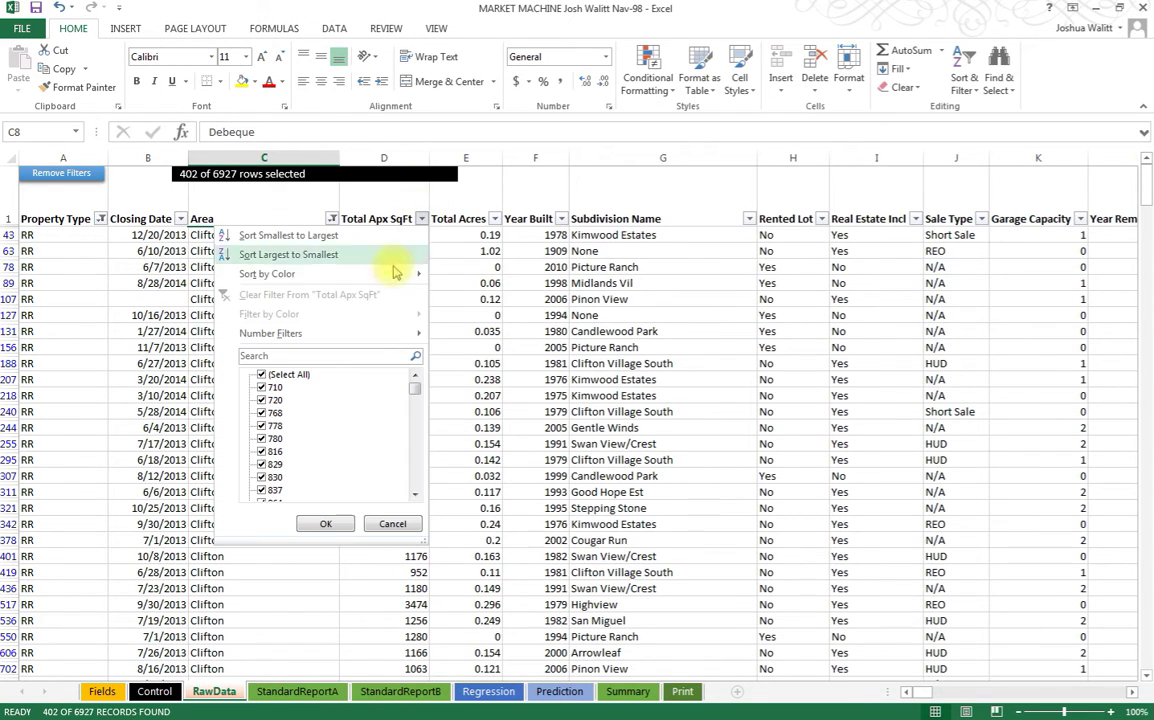
pyautogui.click(445, 450)
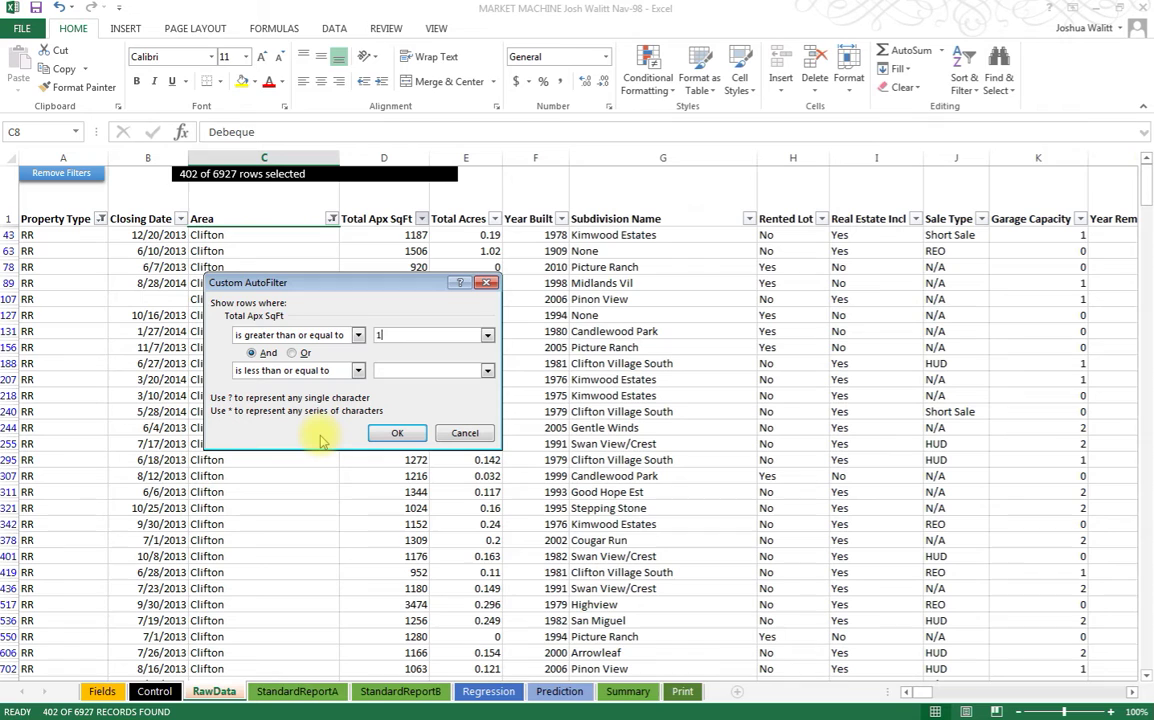
pyautogui.press('Tab')
pyautogui.press('Tab')
pyautogui.press('Tab')
pyautogui.write('16')
pyautogui.click(390, 433)
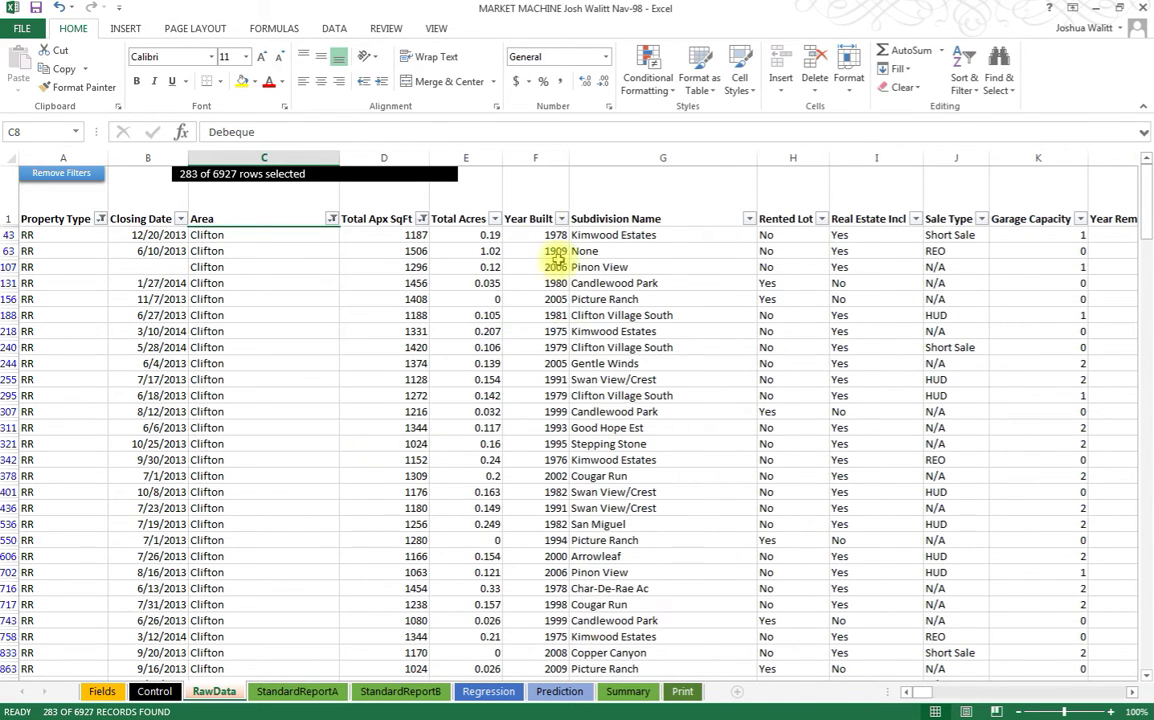
# - Filter Total Acres to values less than or equal to .25
pyautogui.click(495, 221)
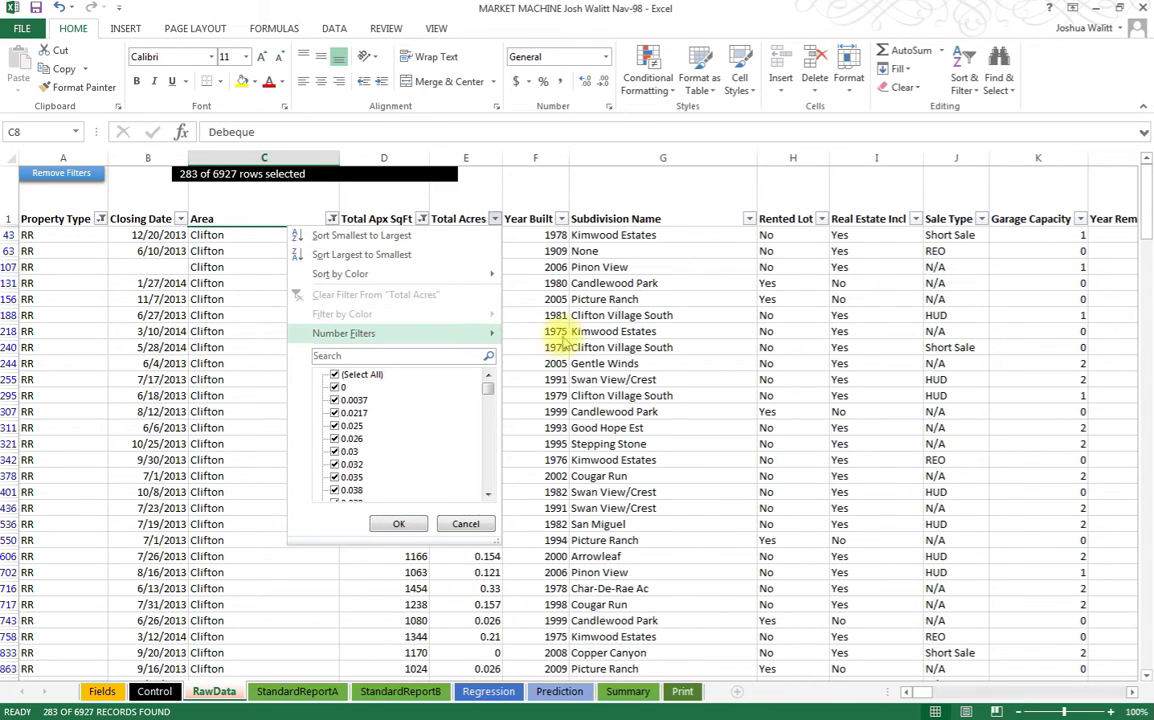
pyautogui.click(580, 428)
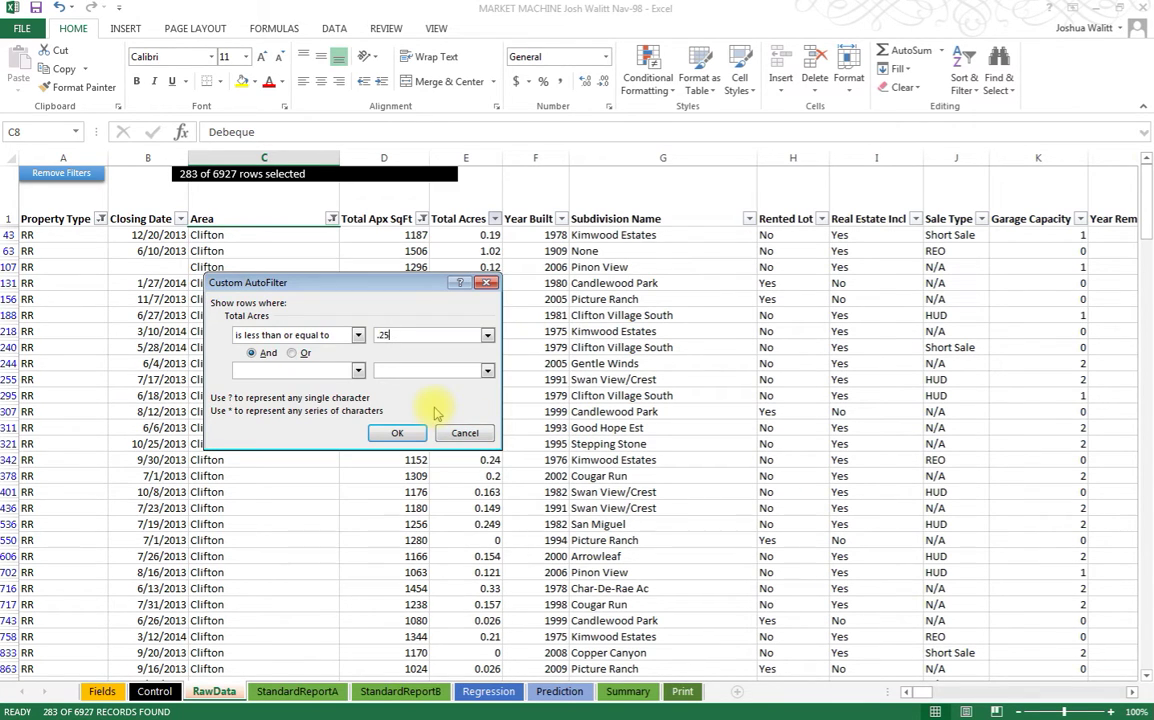
pyautogui.click(385, 432)
# - Filter Year Built to values greater than or equal to 1970 and less than or equal to 1990
pyautogui.click(561, 218)
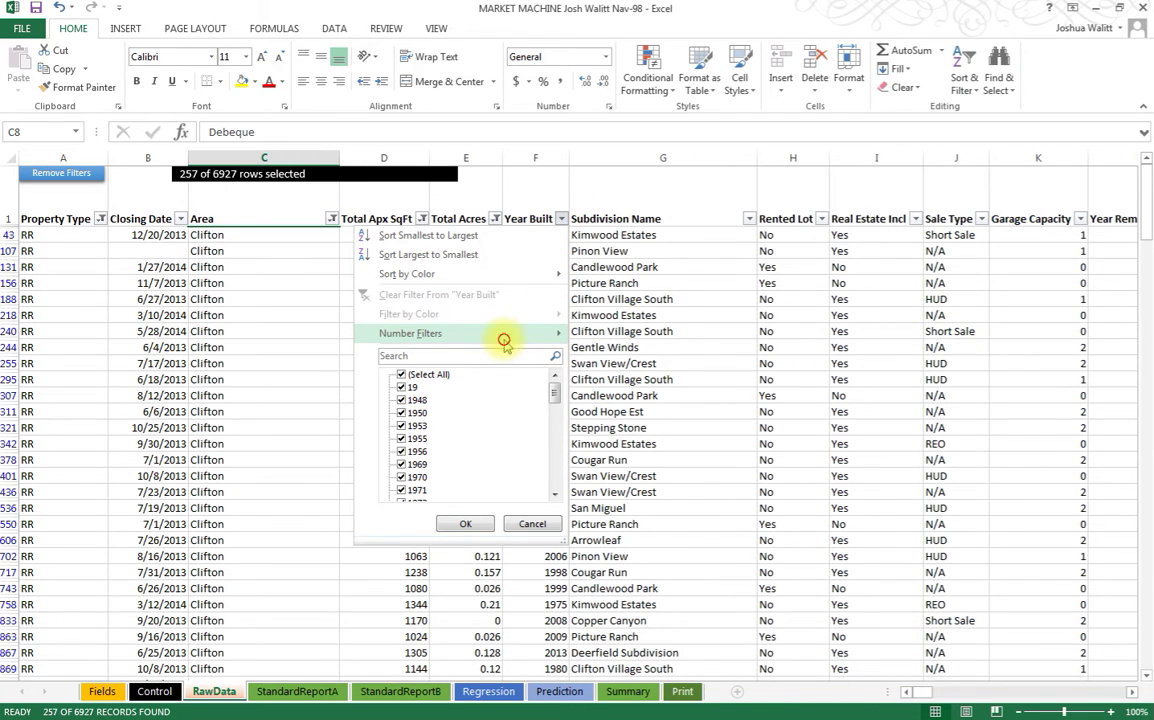
pyautogui.click(565, 408)
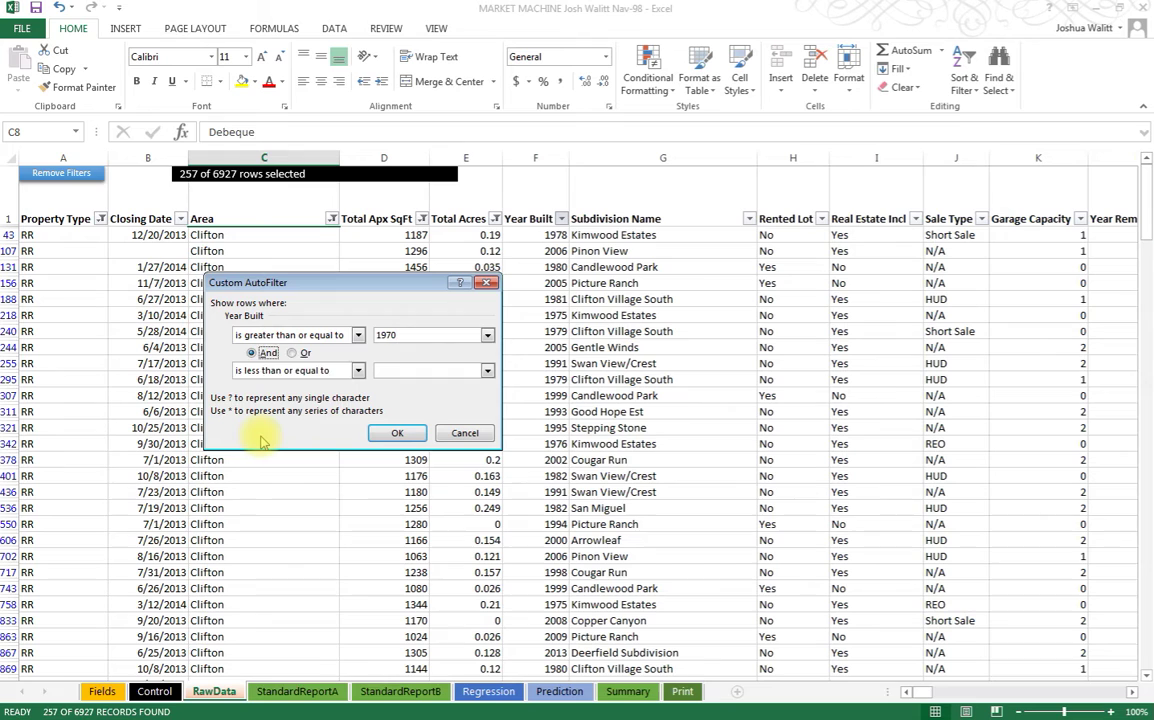
pyautogui.press('Tab')
pyautogui.press('Tab')
pyautogui.write('1990')
pyautogui.click(397, 433)
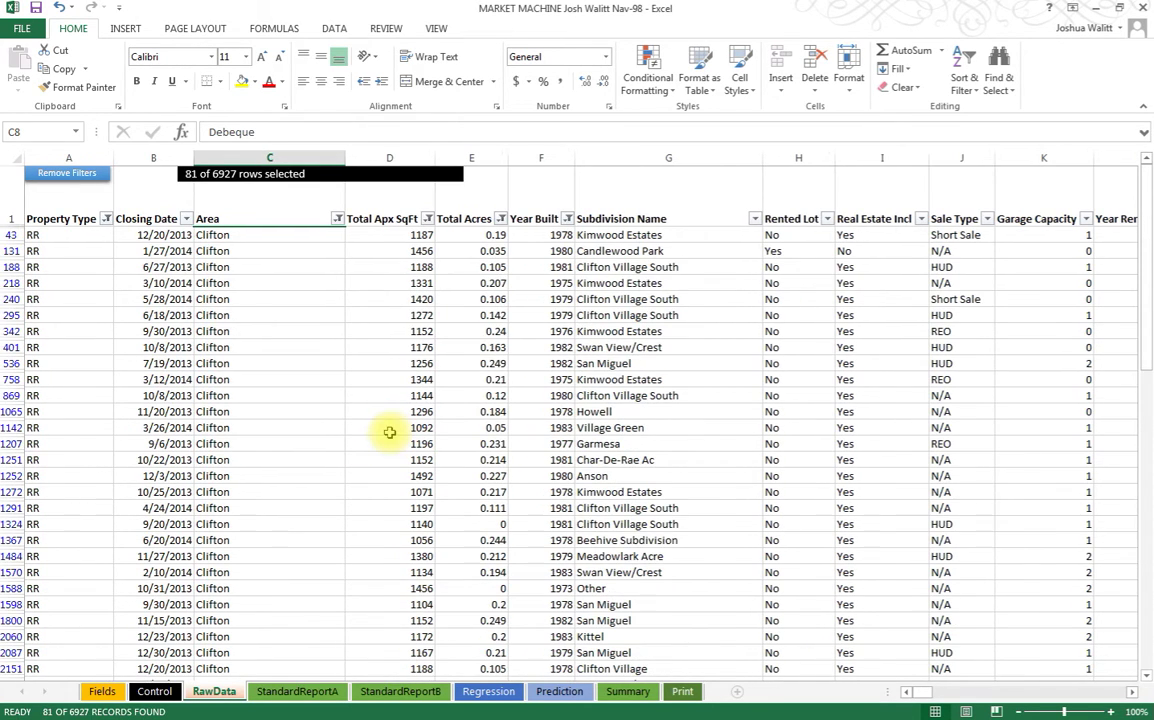
# - Filter Rented Lot to No and Real Estate Incl to Yes
pyautogui.click(827, 218)
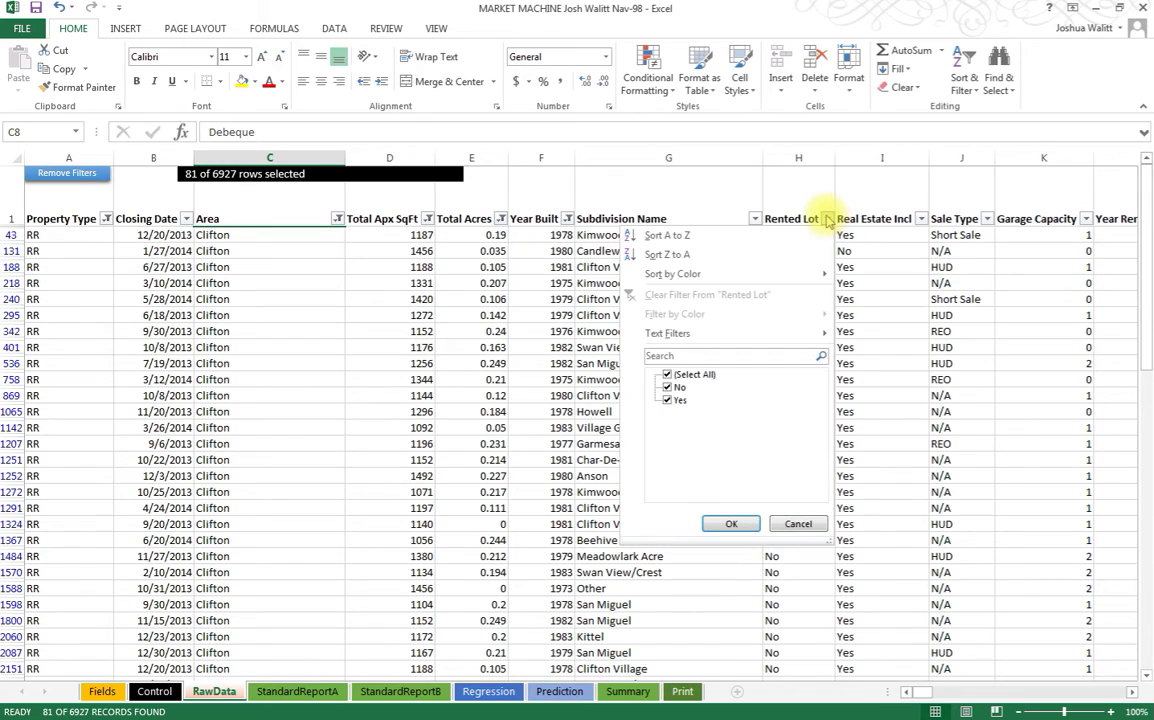
pyautogui.click(675, 400)
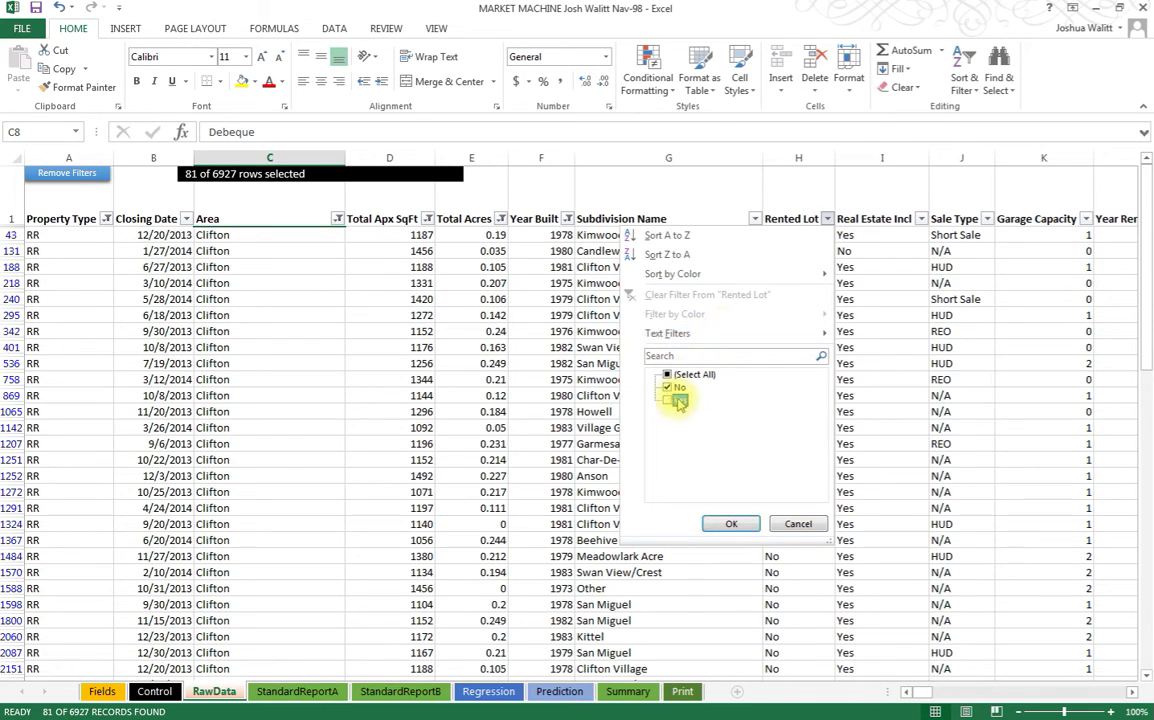
pyautogui.click(731, 526)
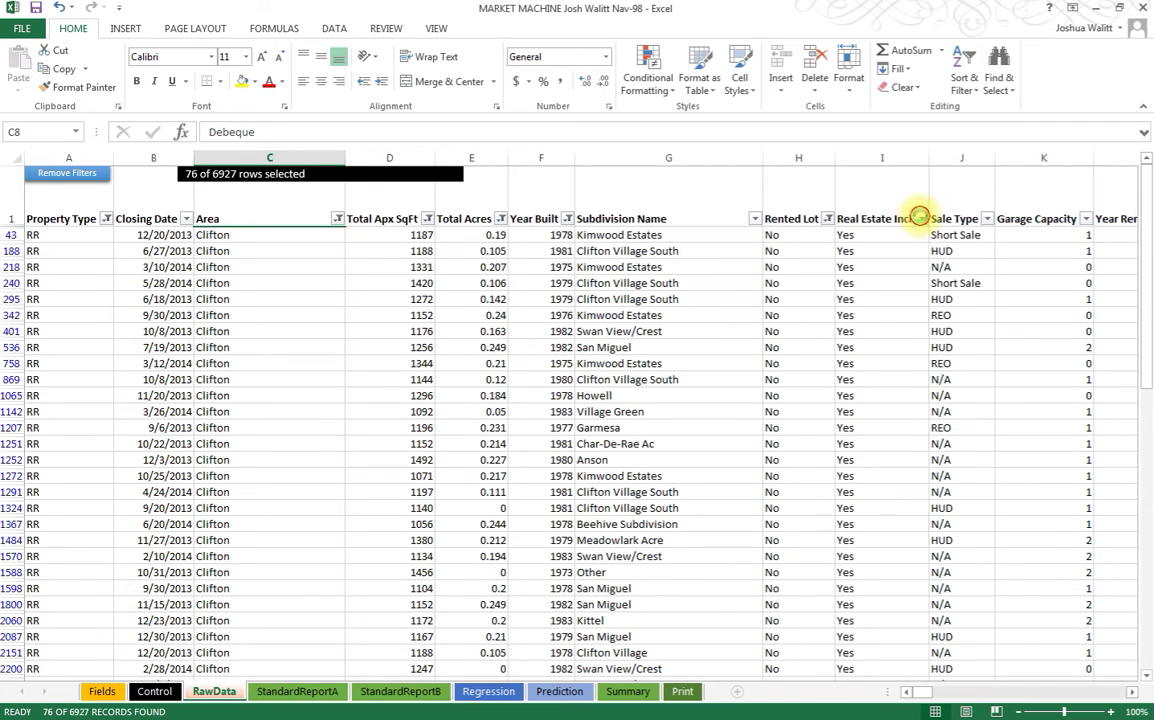
pyautogui.click(921, 218)
pyautogui.click(765, 387)
pyautogui.click(825, 524)
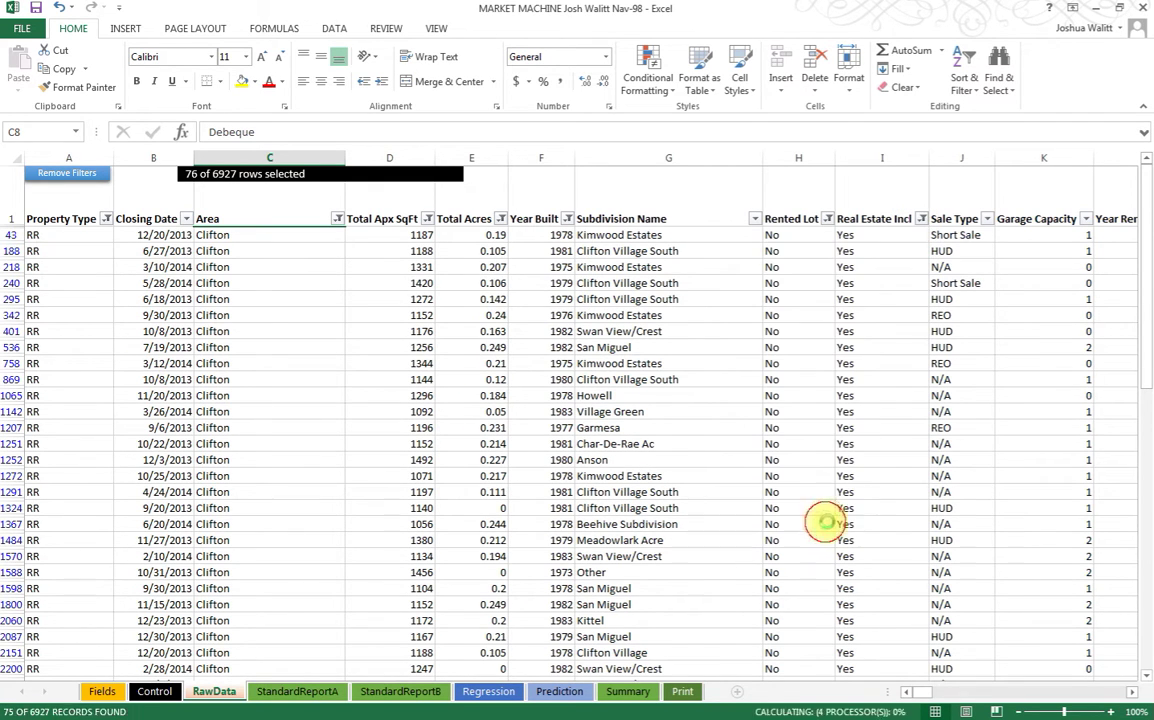
# - Filter the How Built column to Site Built by excluding Factory Built
pyautogui.click(963, 697)
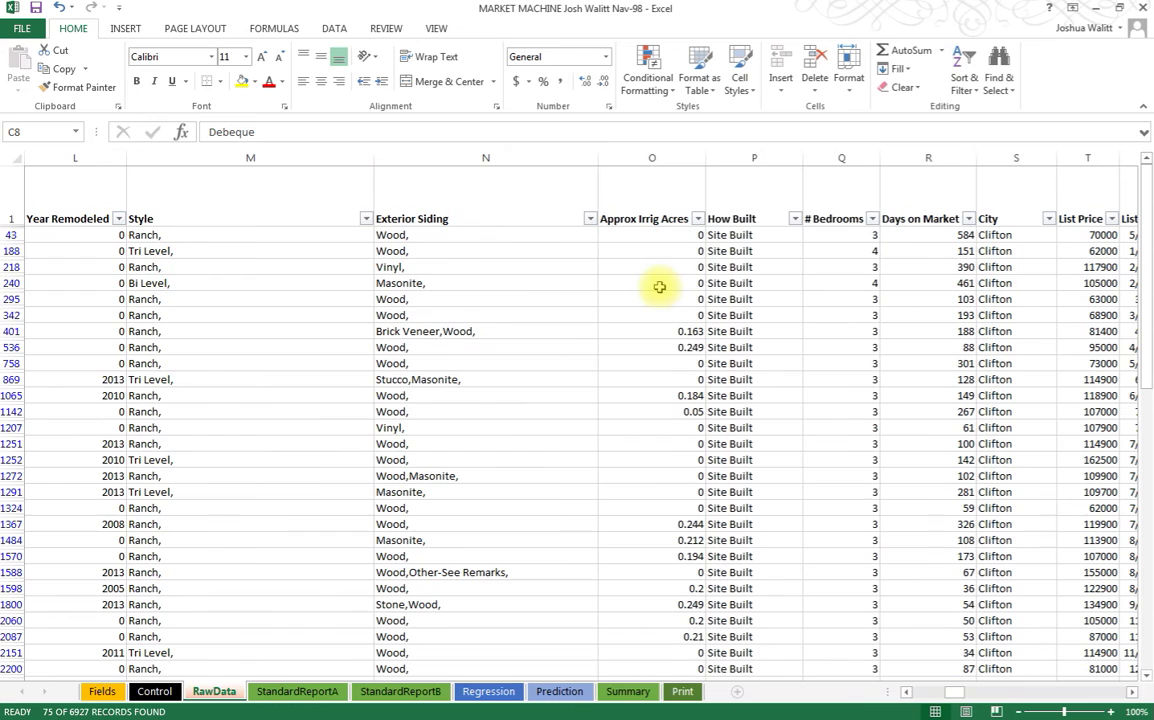
pyautogui.click(791, 218)
pyautogui.click(635, 387)
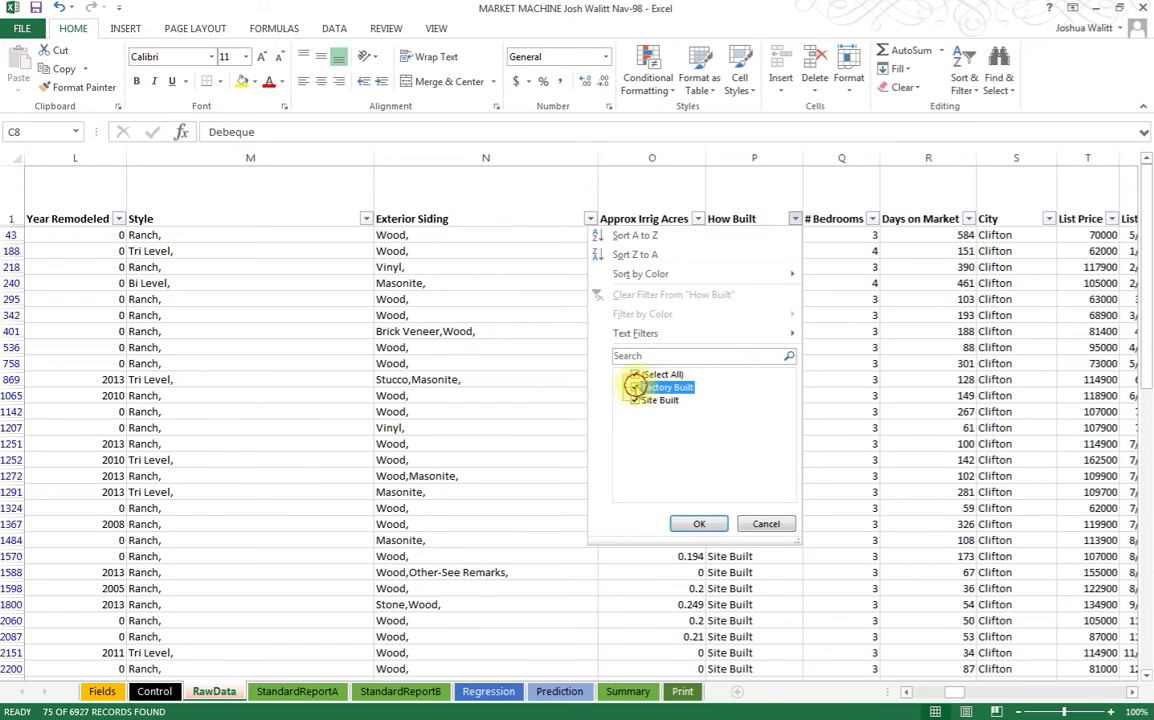
pyautogui.click(699, 524)
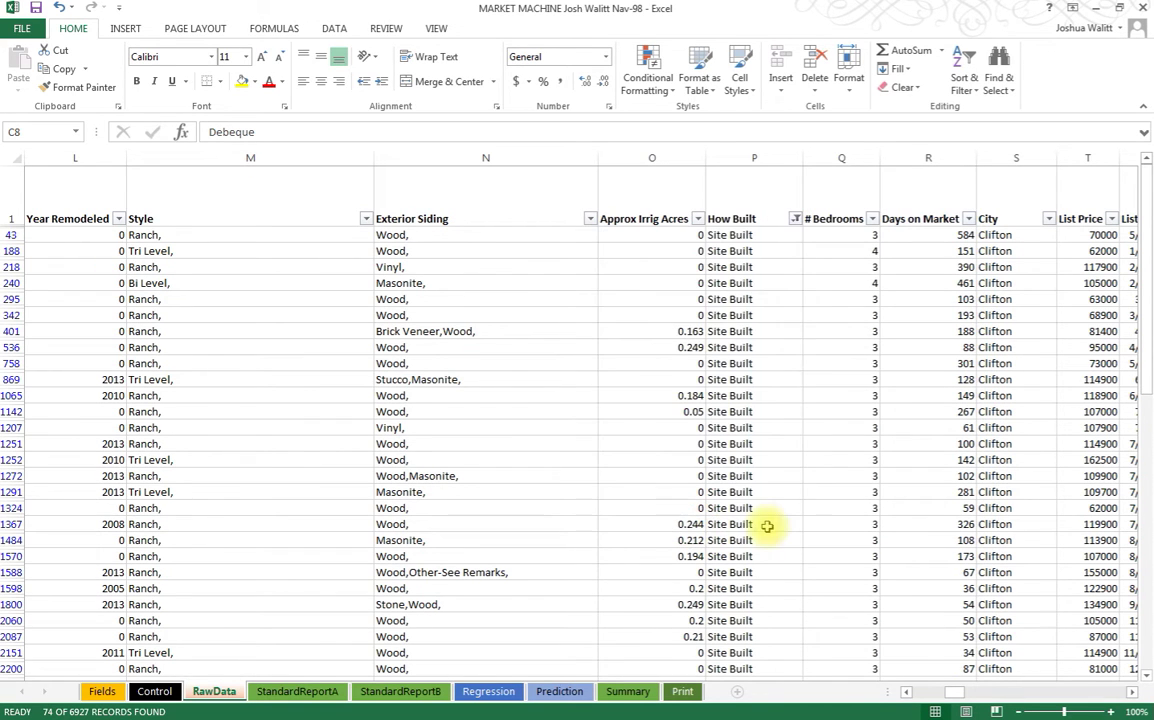
pyautogui.click(914, 692)
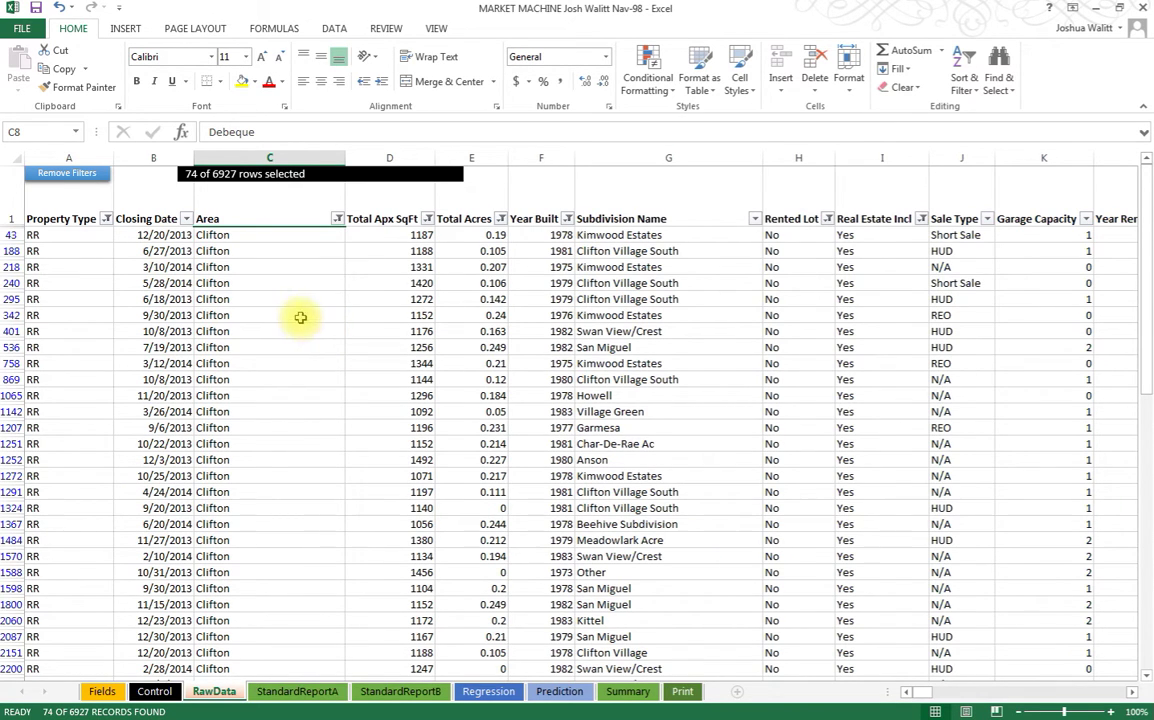
# - From the Control sheet, move the filtered data to the standard report and to the regression
pyautogui.click(155, 691)
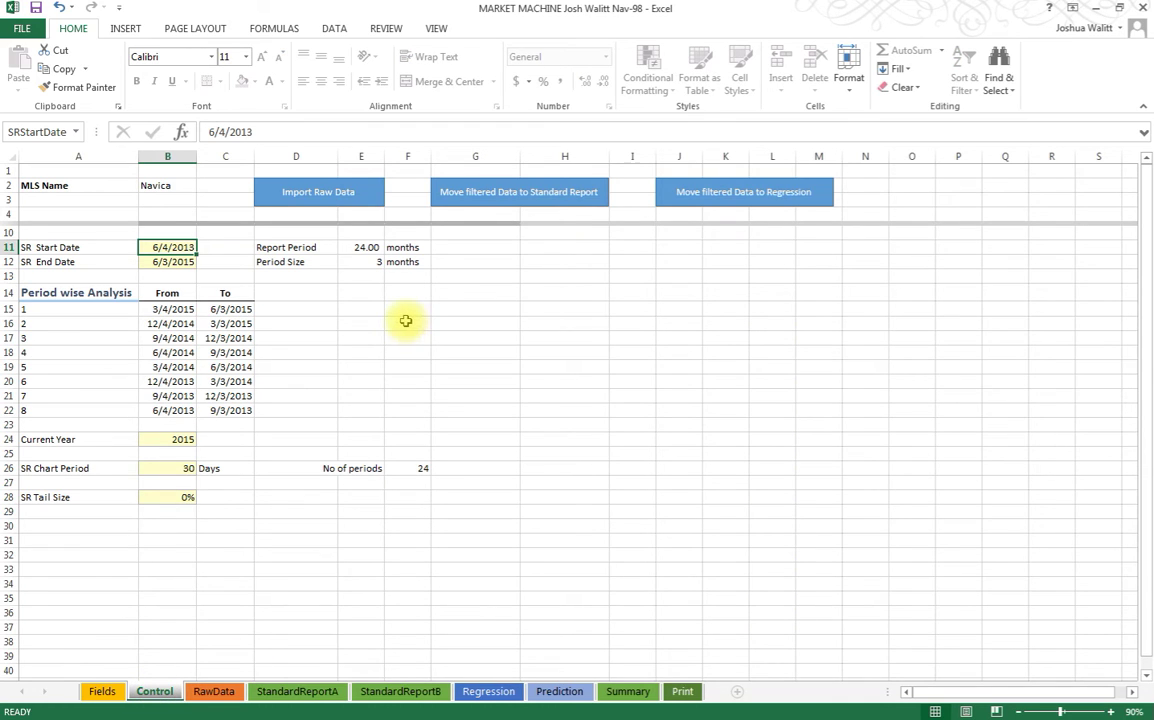
pyautogui.click(179, 265)
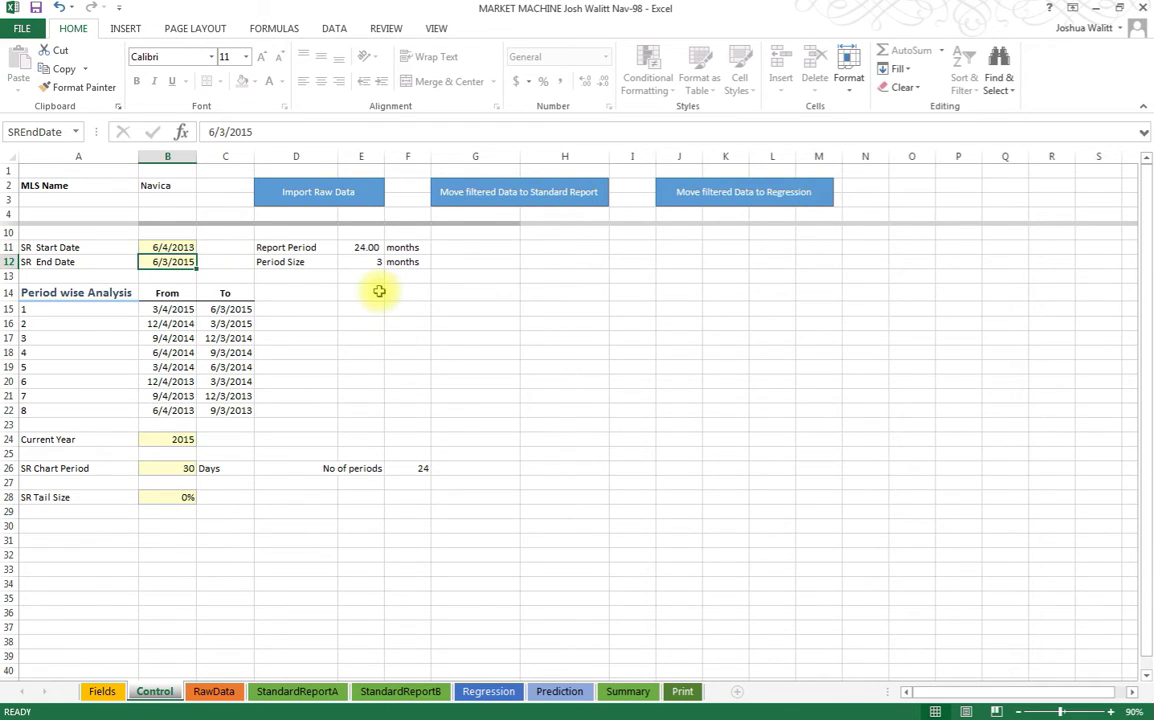
pyautogui.click(518, 195)
pyautogui.click(711, 416)
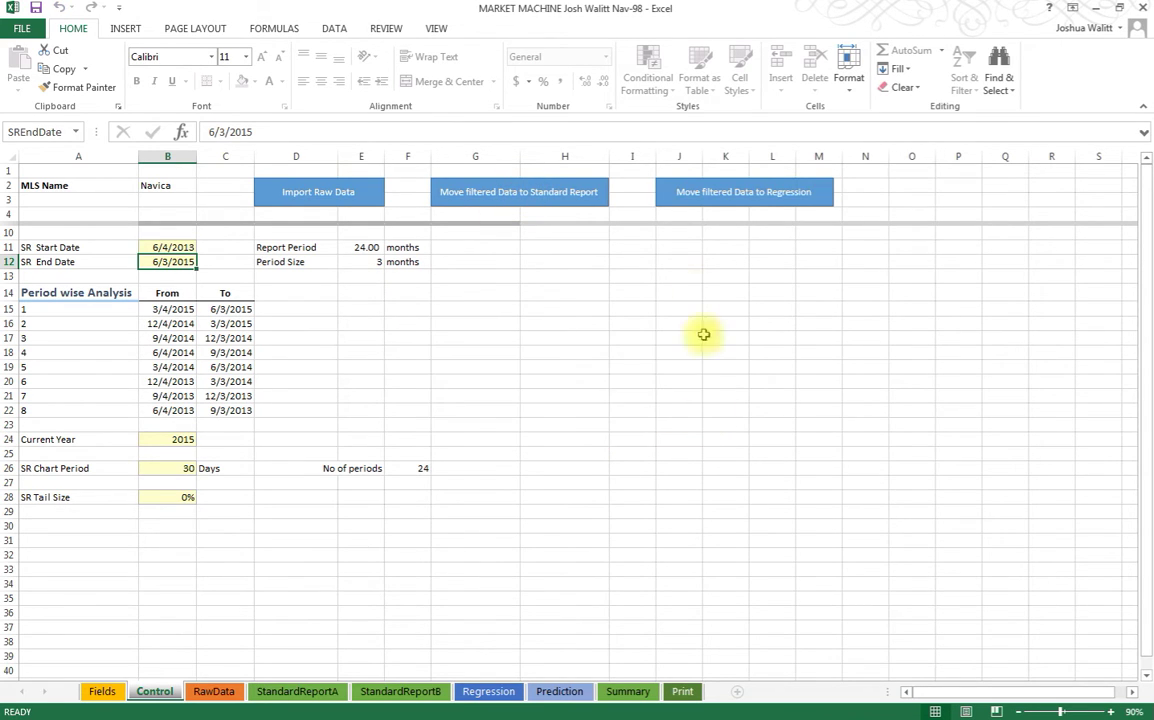
pyautogui.click(715, 199)
pyautogui.click(716, 415)
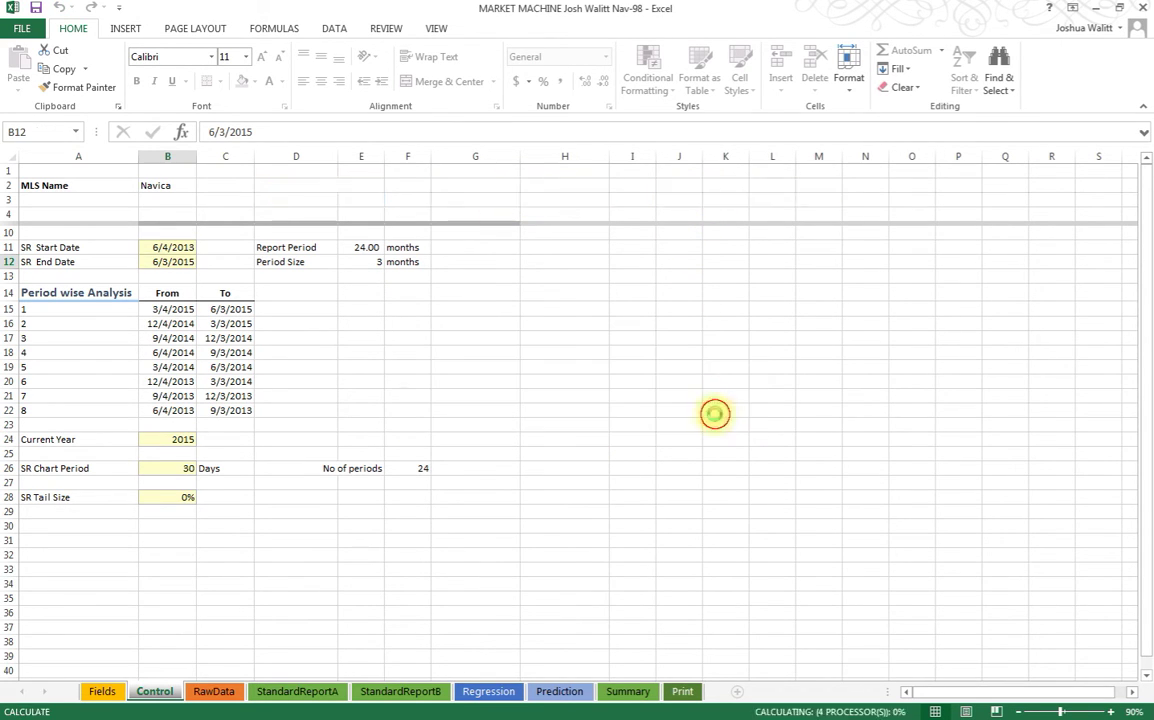
# - Review the StandardReportA sheet from the 1004MC Addendum up to the Market Study filter criteria
pyautogui.click(305, 692)
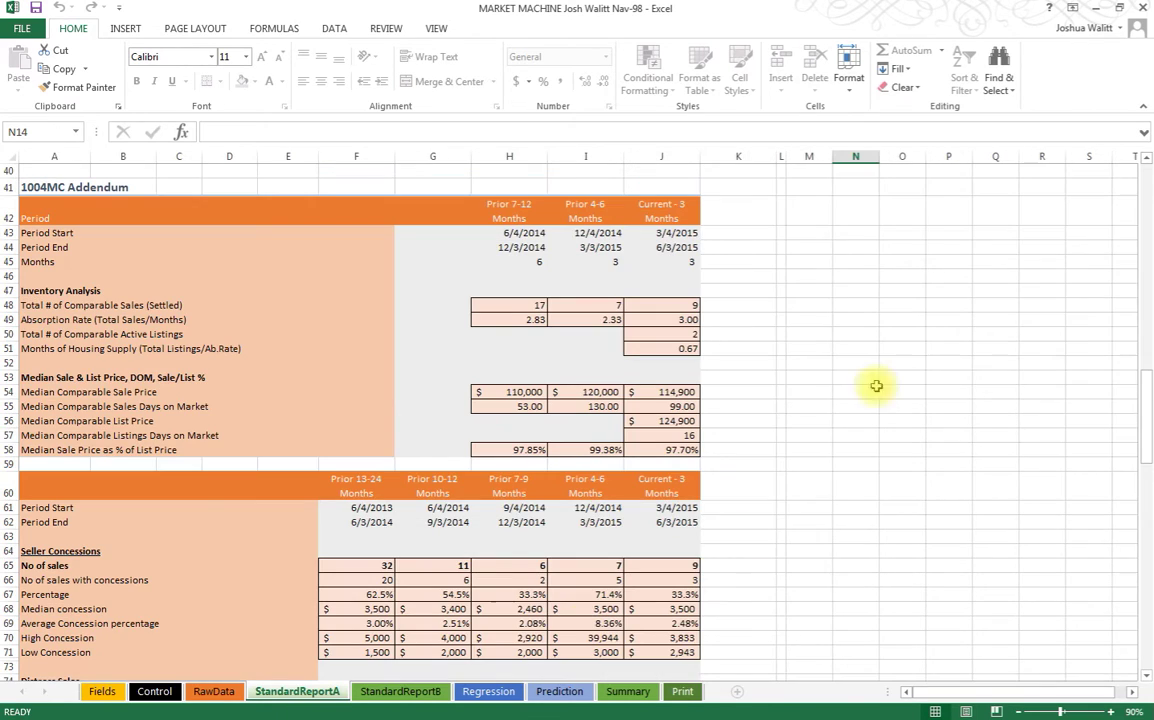
pyautogui.scroll(7, 860, 386)
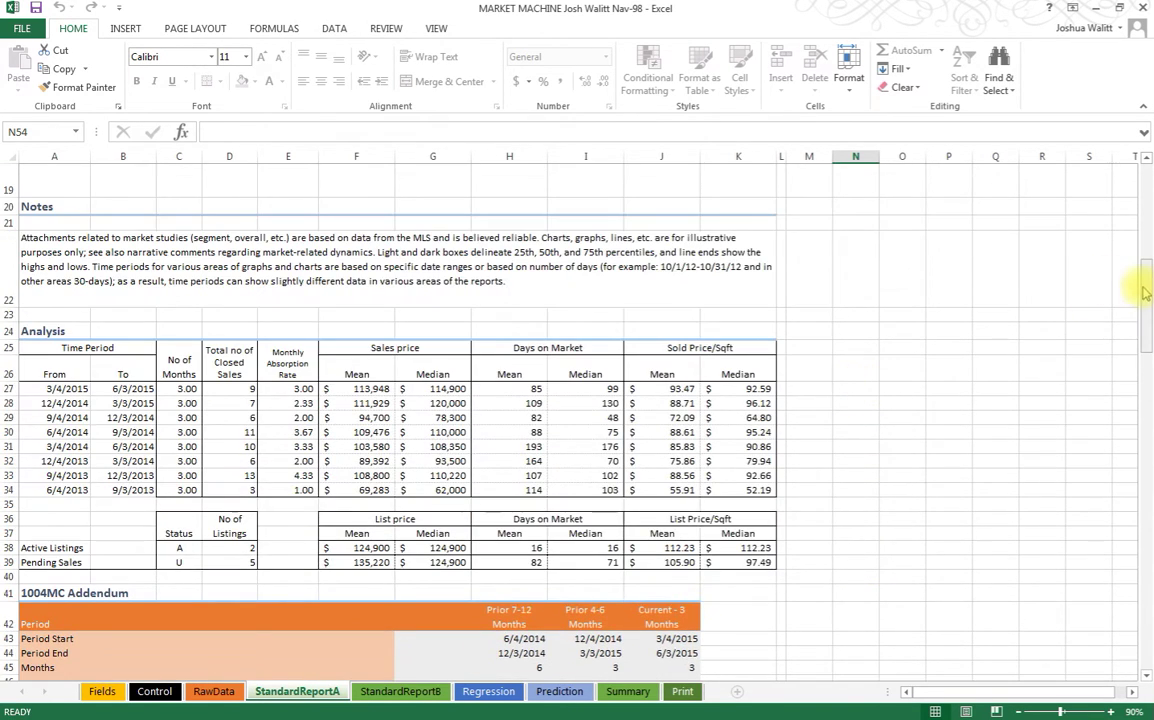
pyautogui.moveTo(1146, 262); pyautogui.dragTo(1145, 190)
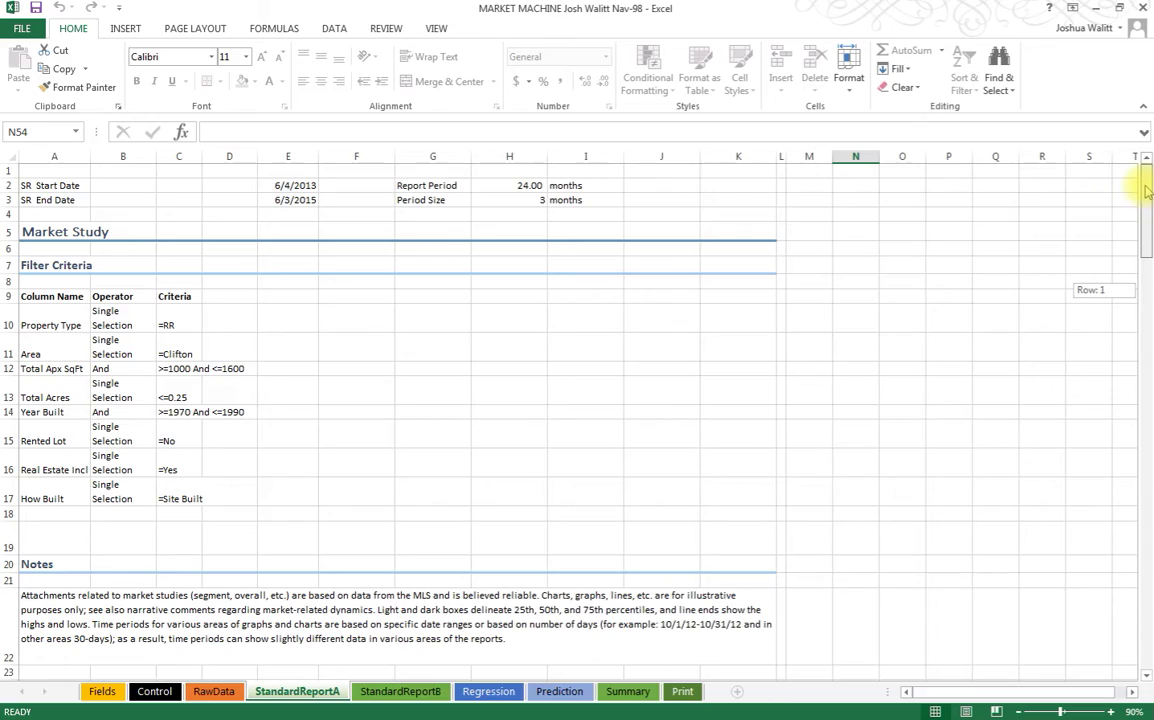
# - Examine the inventory, price and seller concession tables on StandardReportA and the sales and price trend charts on StandardReportB
pyautogui.moveTo(1146, 190); pyautogui.dragTo(1149, 407)
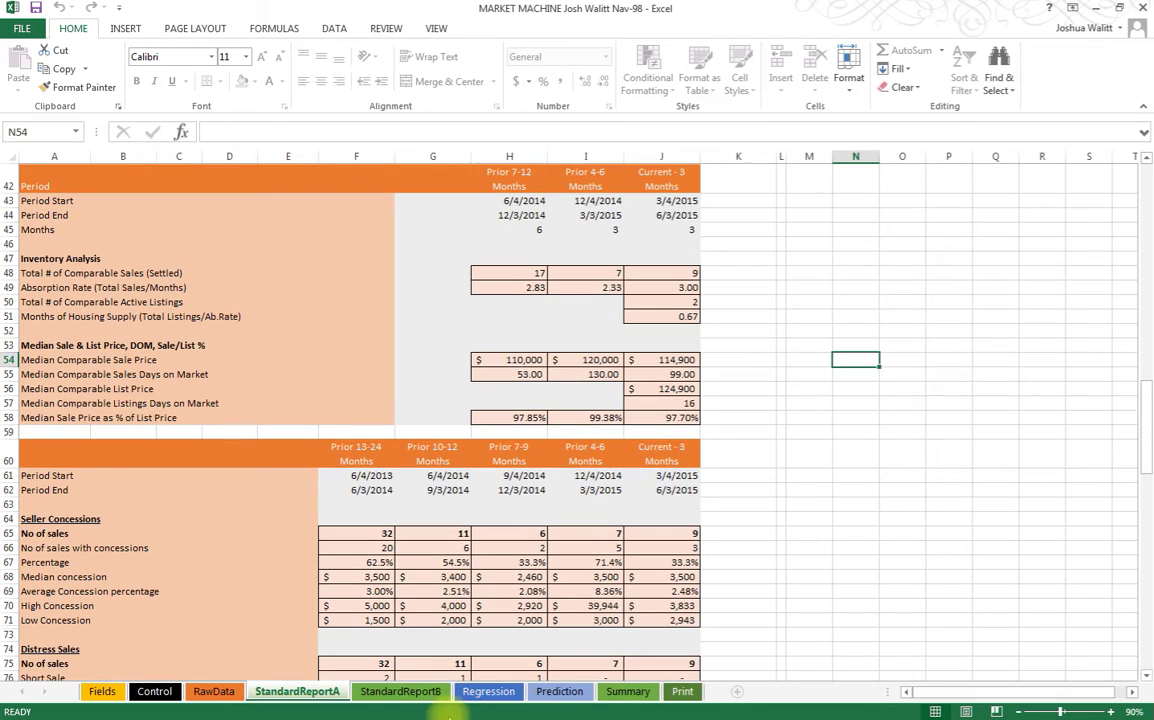
pyautogui.click(403, 692)
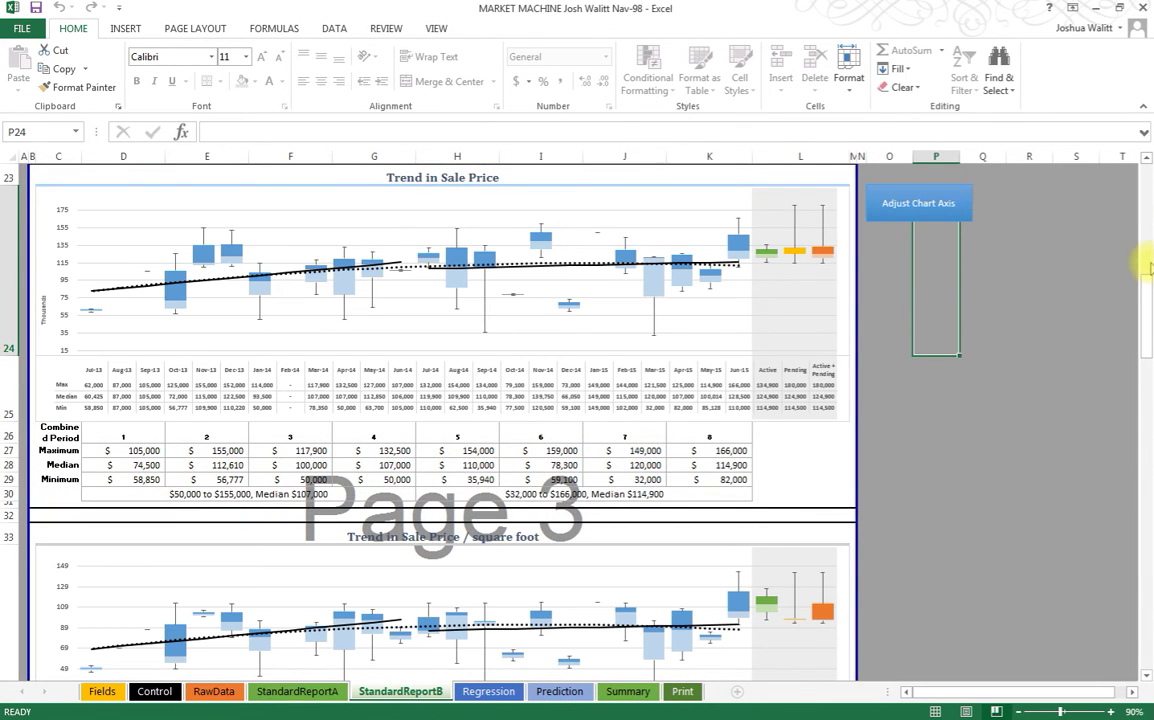
pyautogui.moveTo(1143, 305)
pyautogui.mouseDown()
pyautogui.moveTo(1140, 160)
pyautogui.moveTo(1150, 310)
pyautogui.mouseUp()
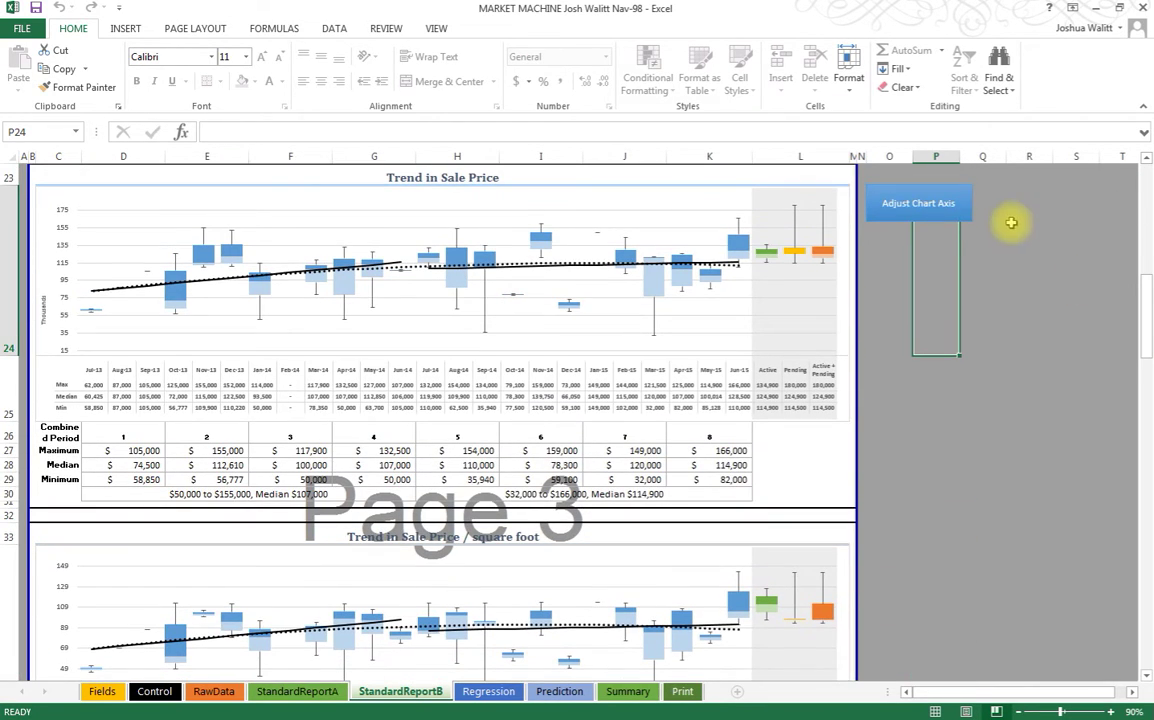
pyautogui.click(917, 203)
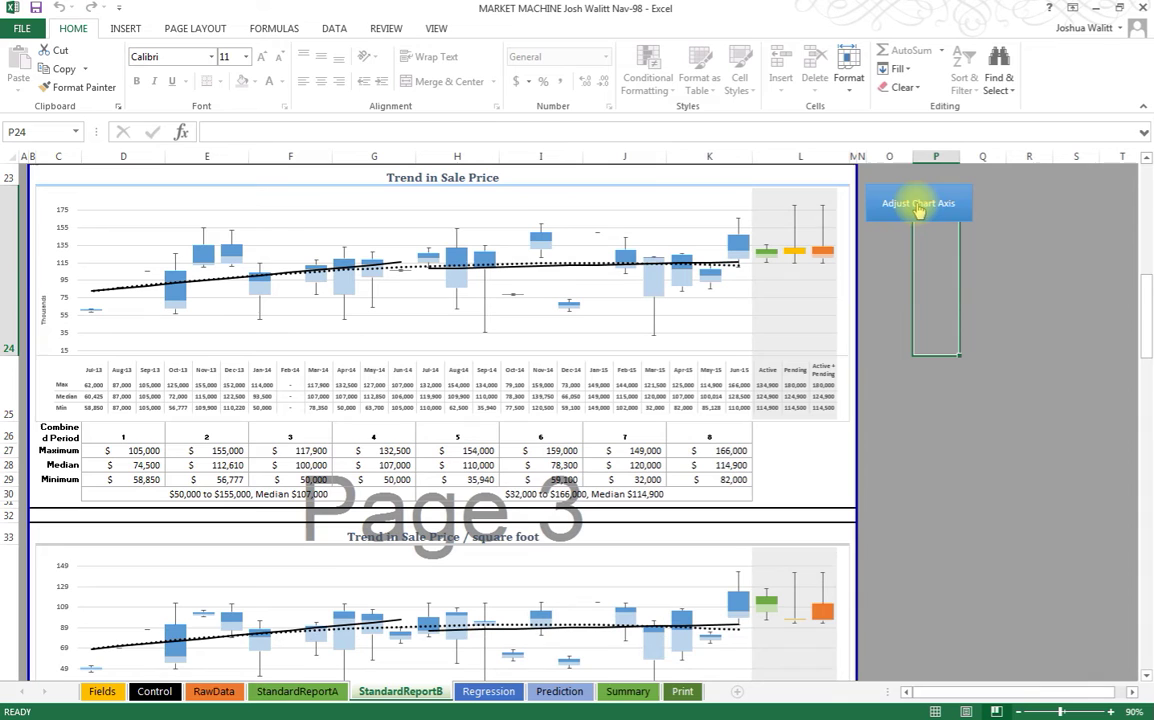
pyautogui.moveTo(1147, 293); pyautogui.dragTo(1138, 172)
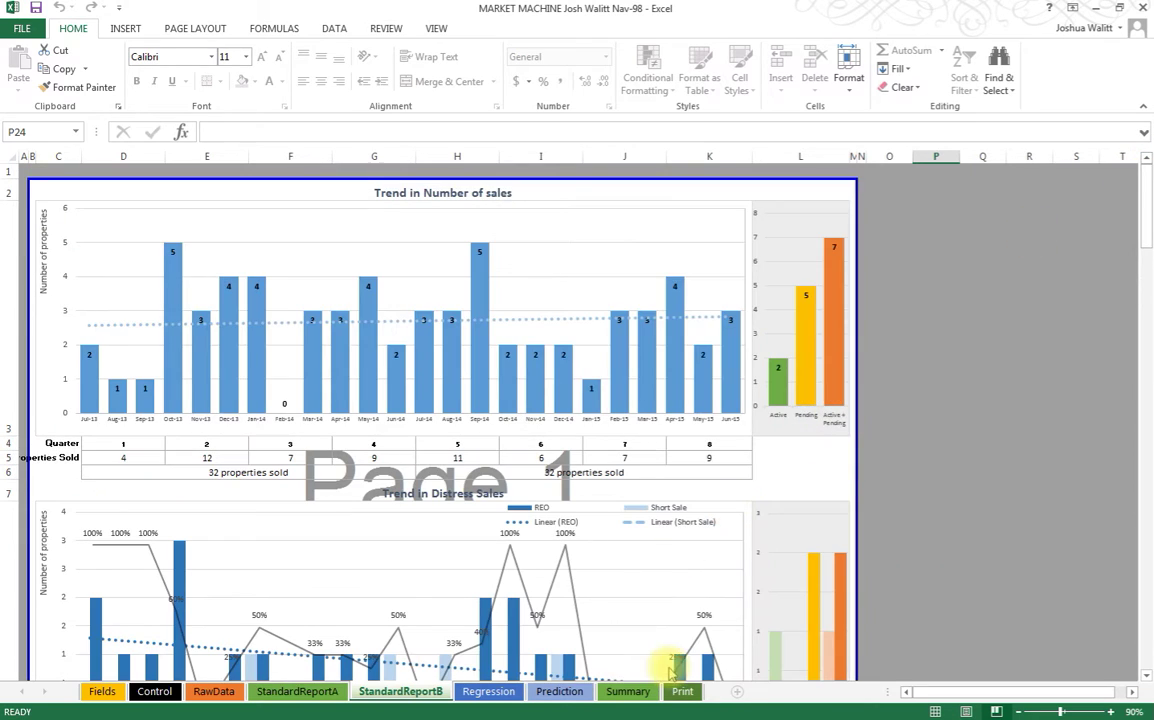
# - Review the Summary sheet's filter criteria text, active listing and sales statements, and its price, DOM and inventory paragraphs
pyautogui.click(627, 691)
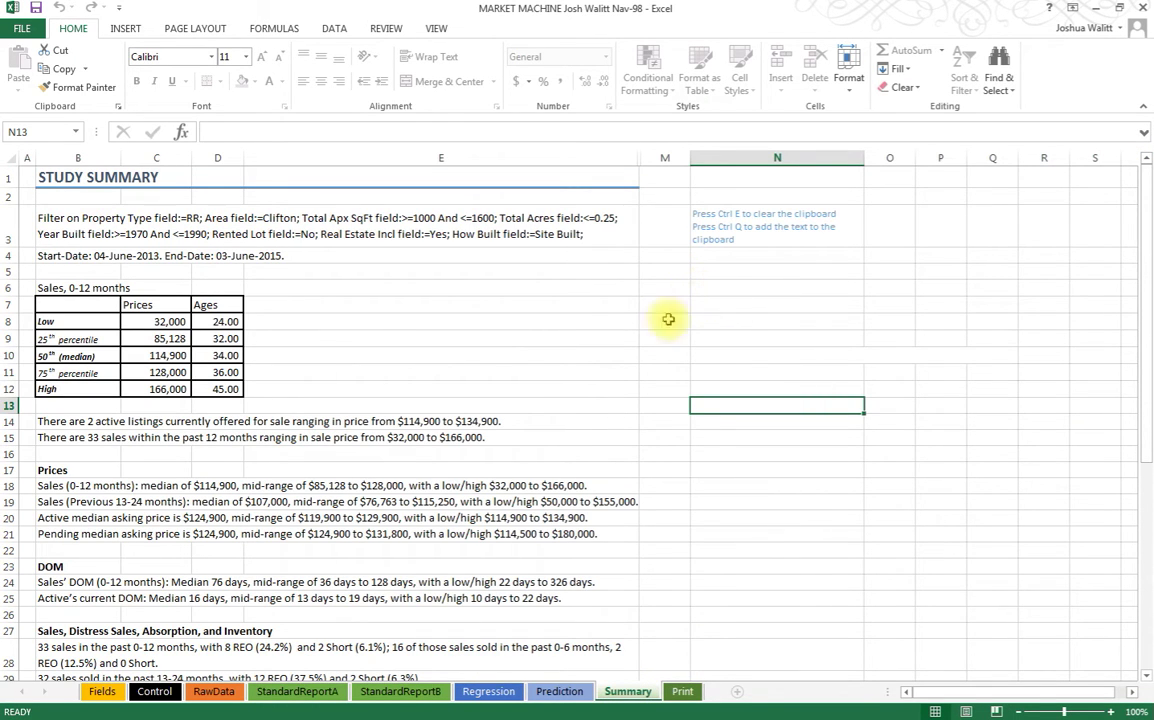
pyautogui.click(737, 337)
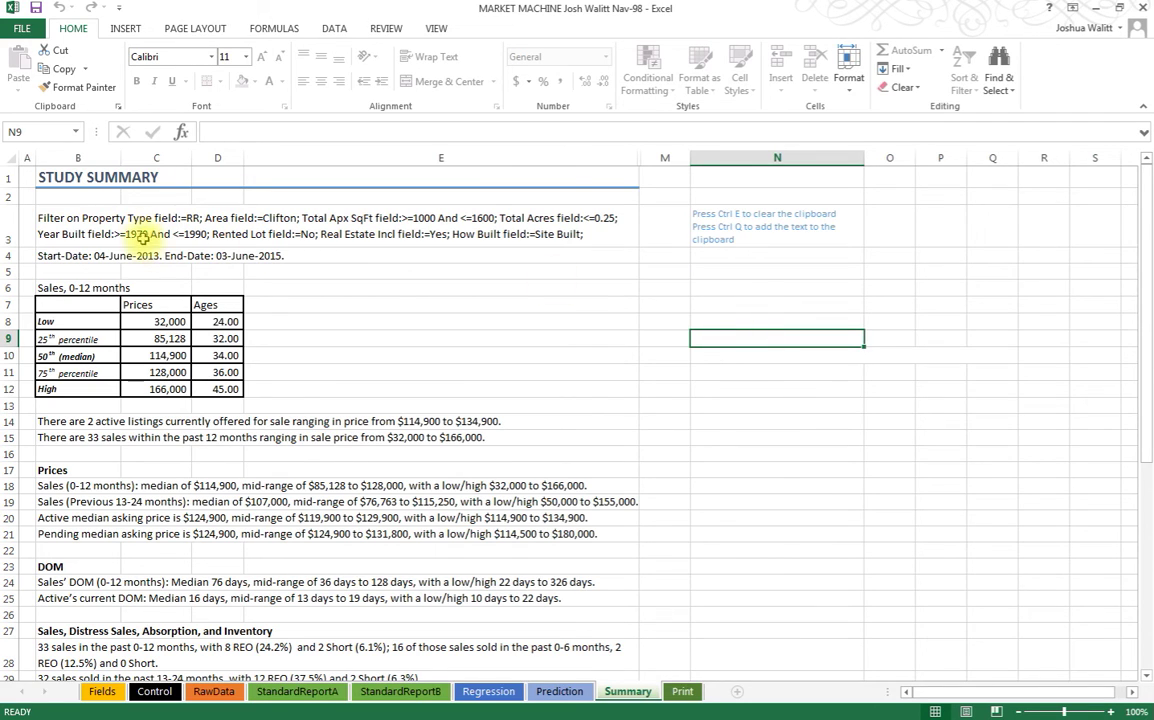
pyautogui.click(127, 210)
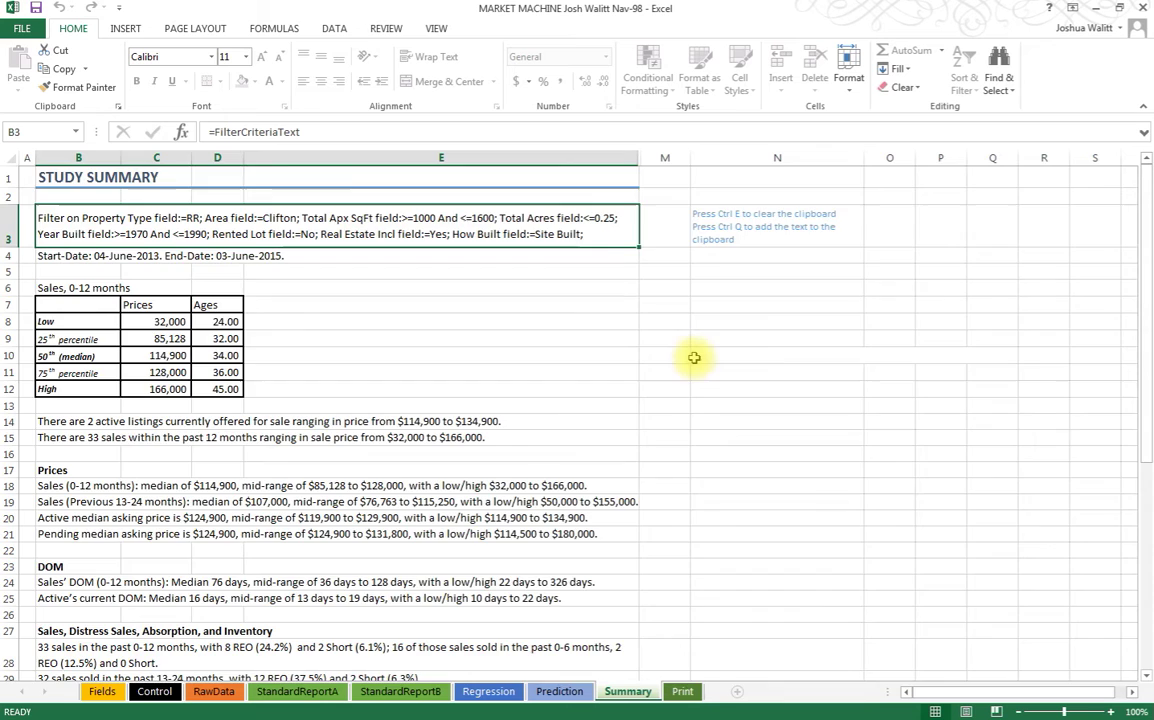
pyautogui.scroll(-2, 694, 357)
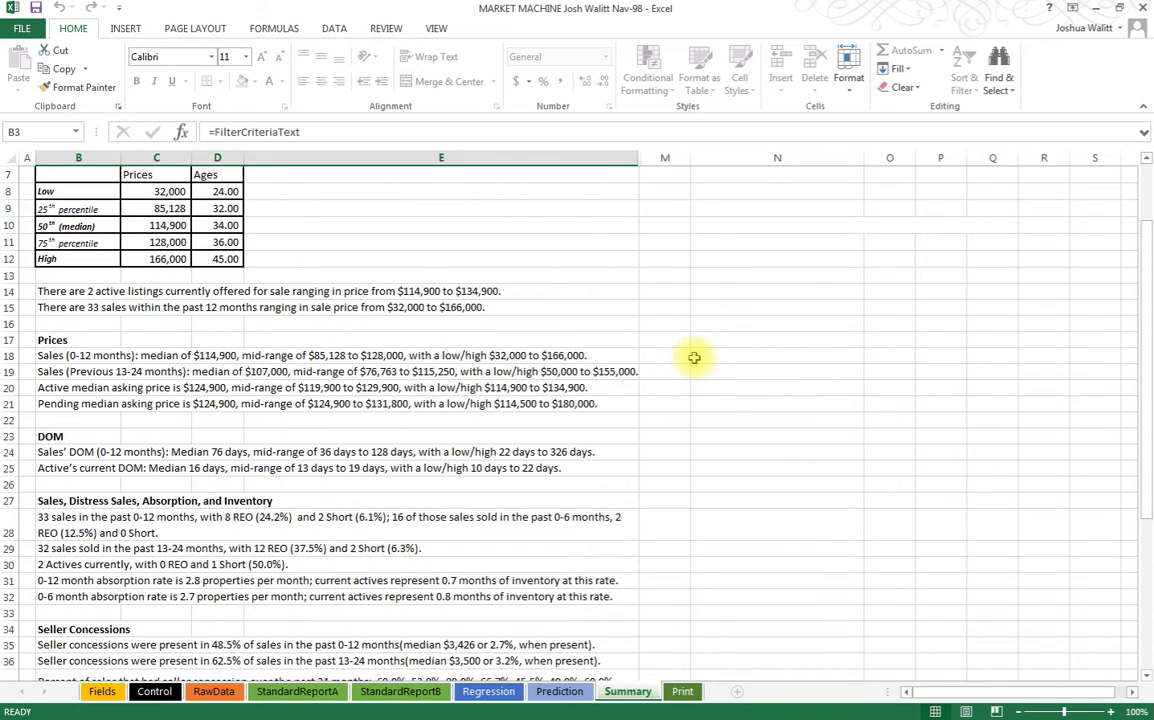
pyautogui.moveTo(57, 289); pyautogui.dragTo(98, 307)
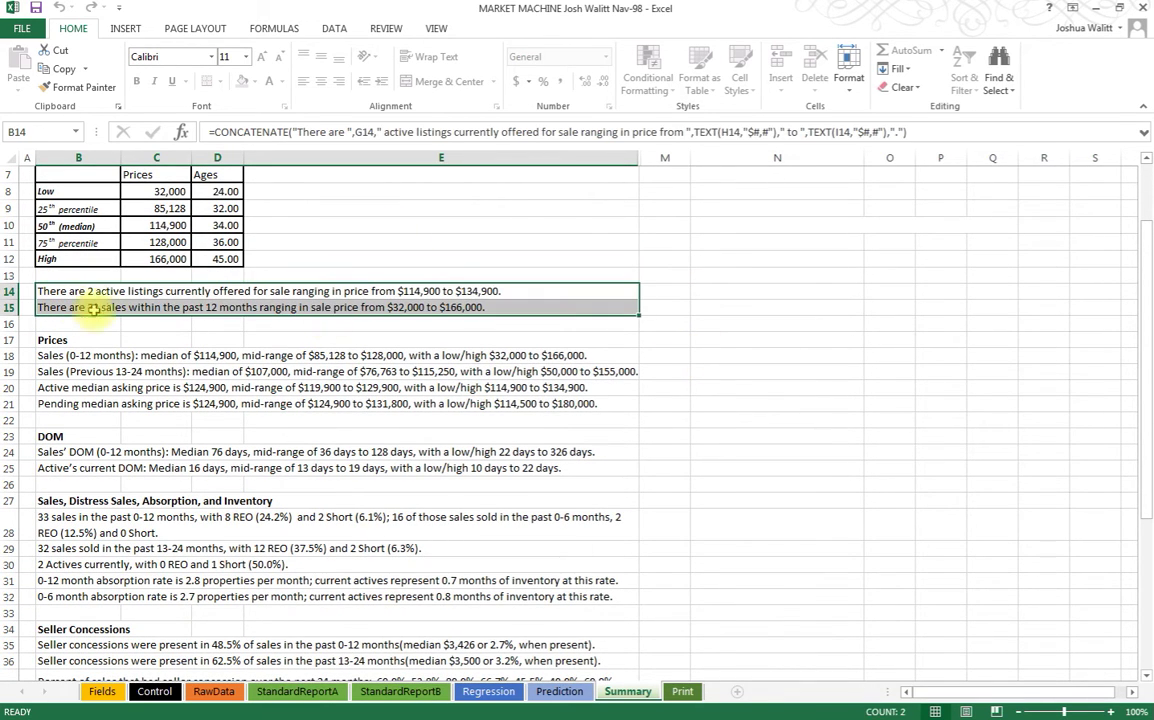
pyautogui.click(707, 289)
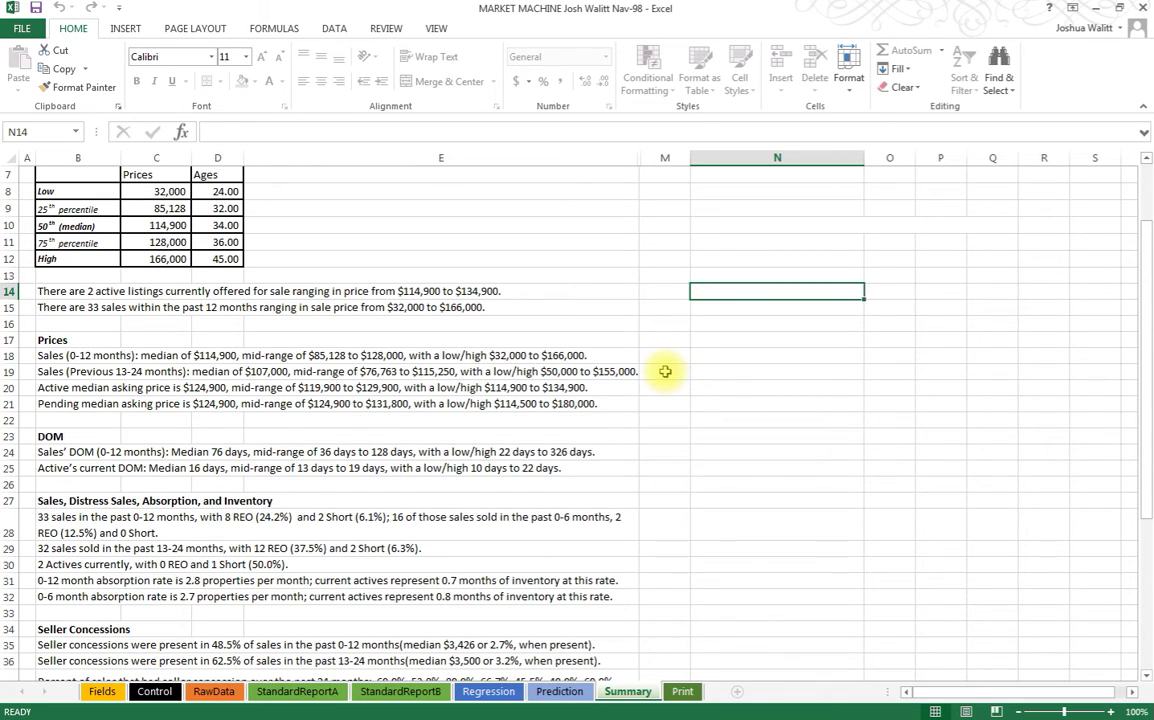
pyautogui.click(655, 342)
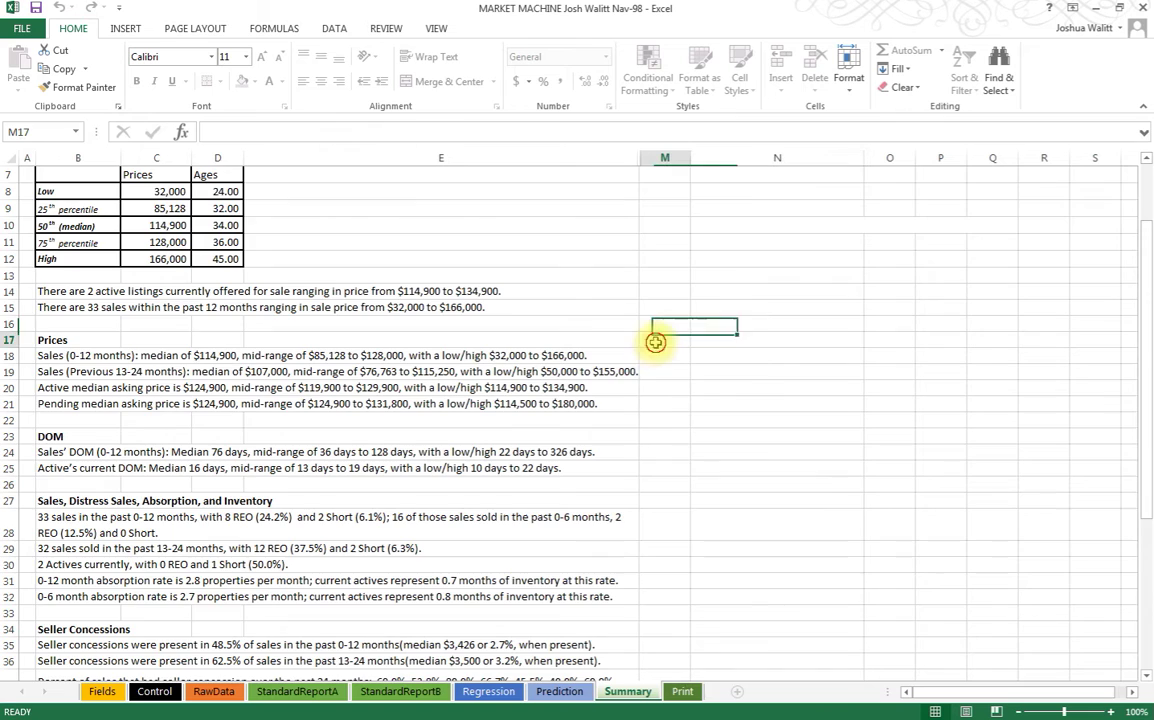
pyautogui.scroll(1, 643, 365)
pyautogui.scroll(2, 643, 368)
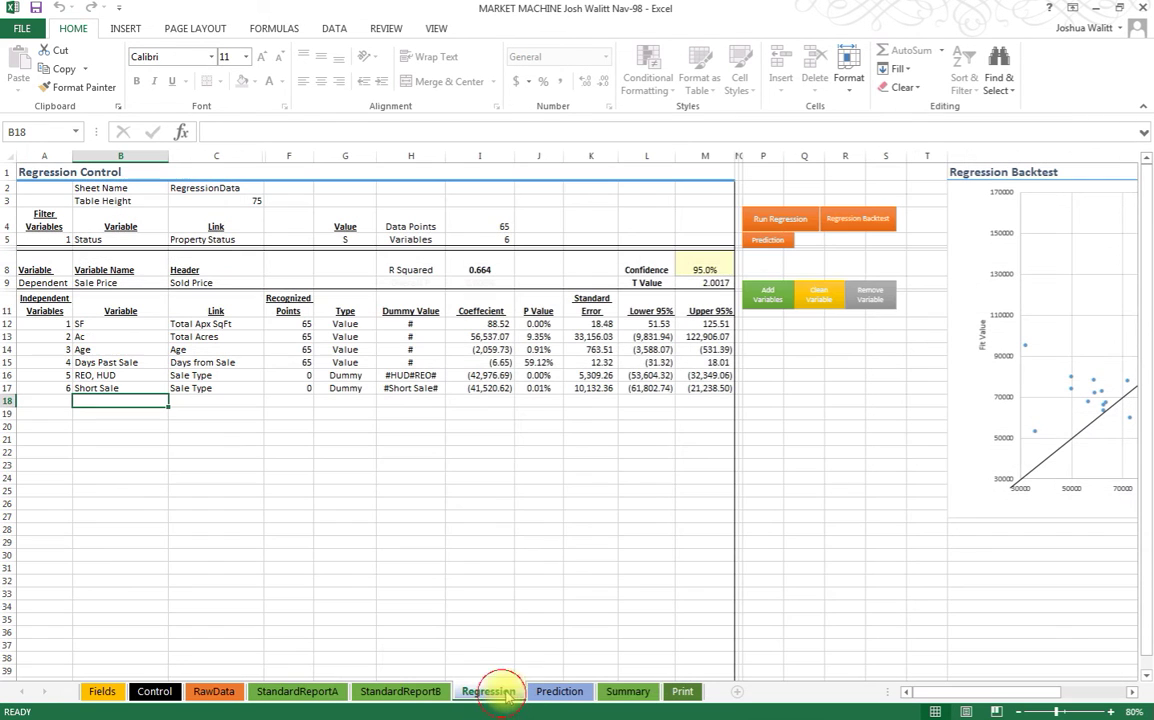
# - On the Regression sheet, add a Value-type variable named Garage Bays sourced from the Garage Capacity column
pyautogui.click(488, 691)
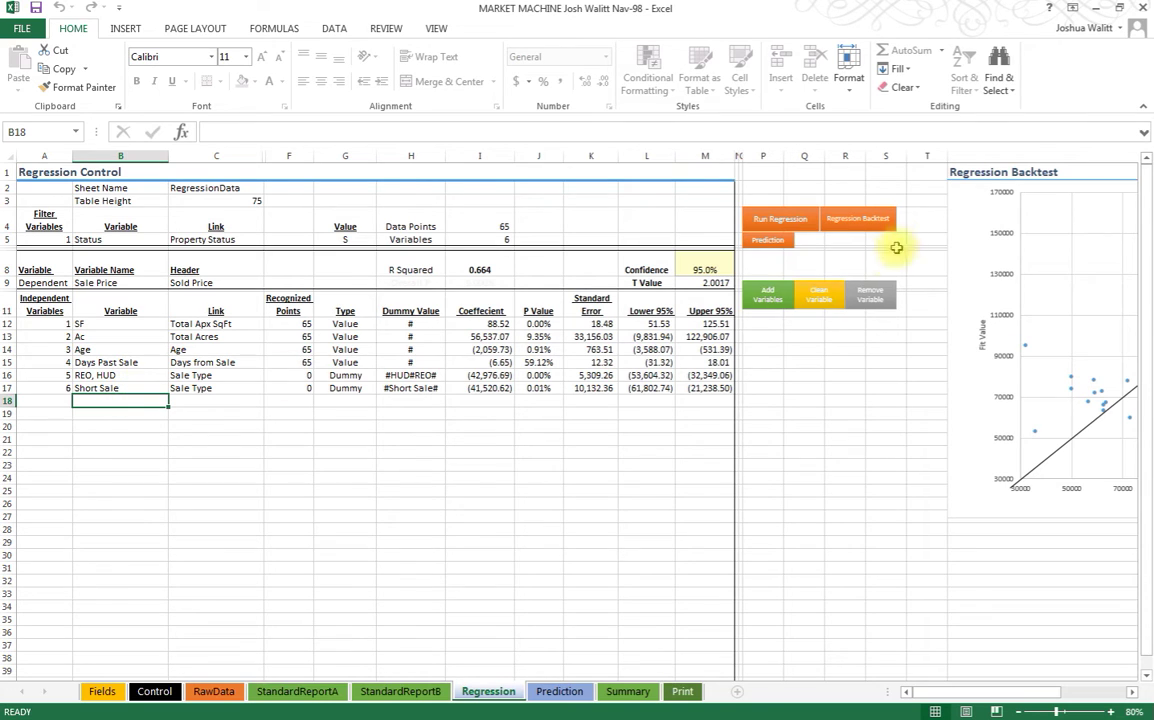
pyautogui.click(769, 297)
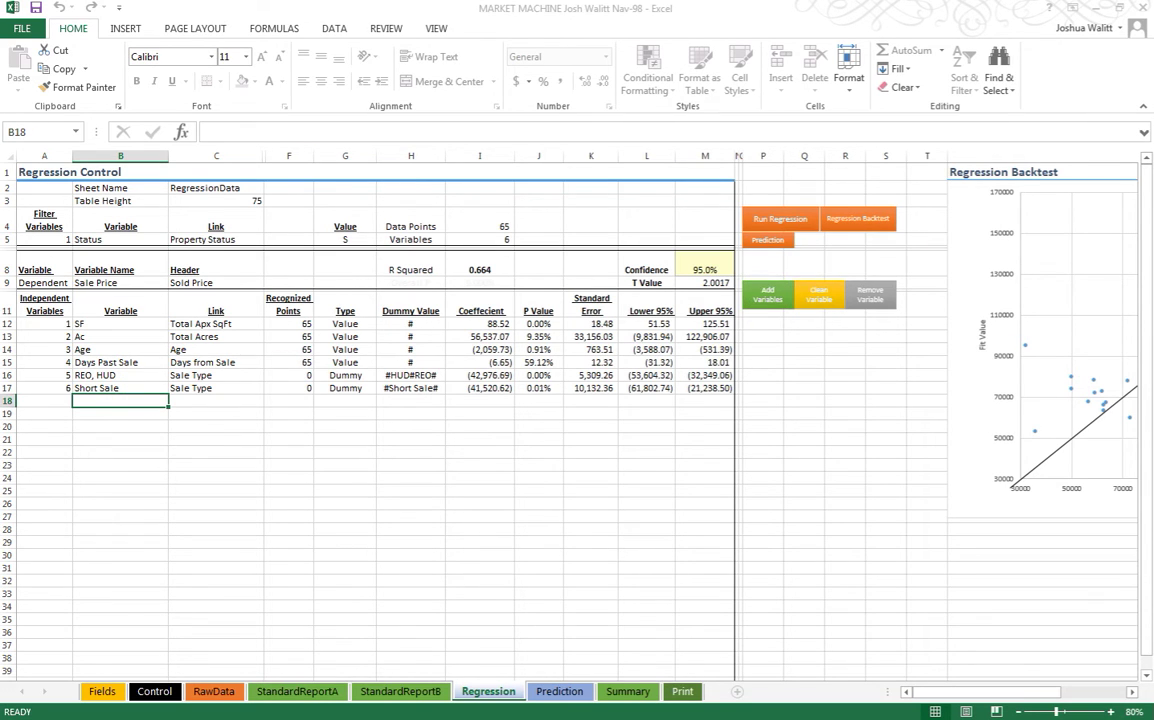
pyautogui.moveTo(431, 231); pyautogui.dragTo(437, 357)
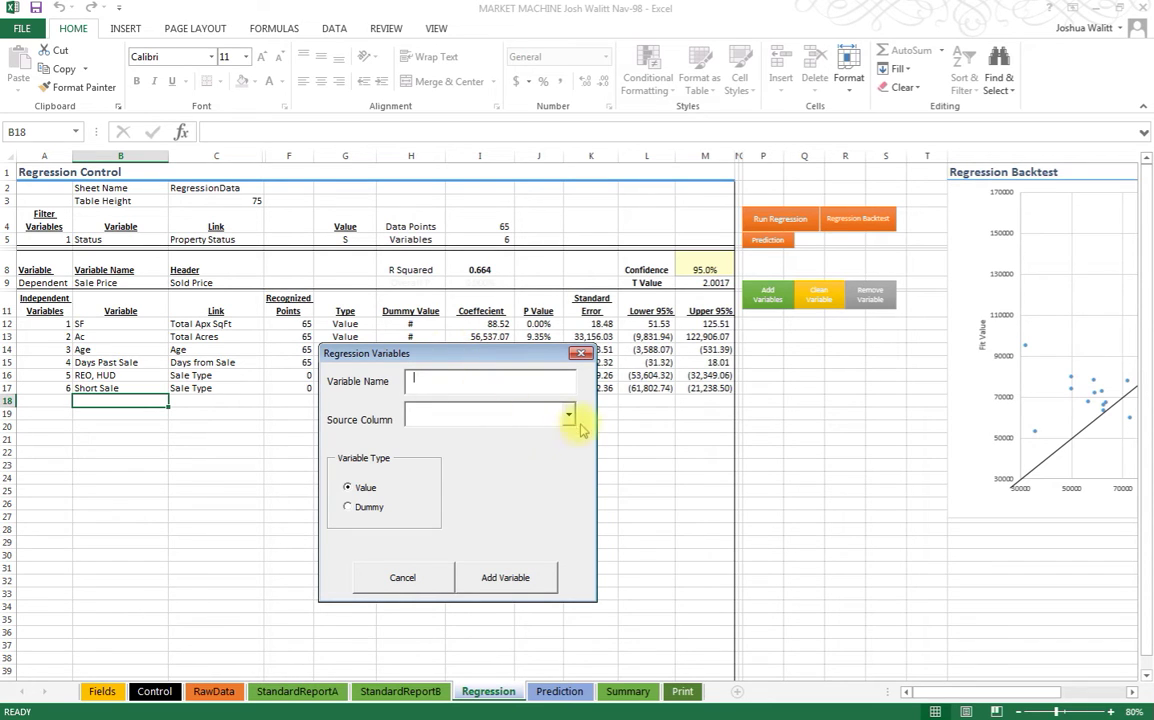
pyautogui.click(568, 415)
pyautogui.scroll(-3, 528, 477)
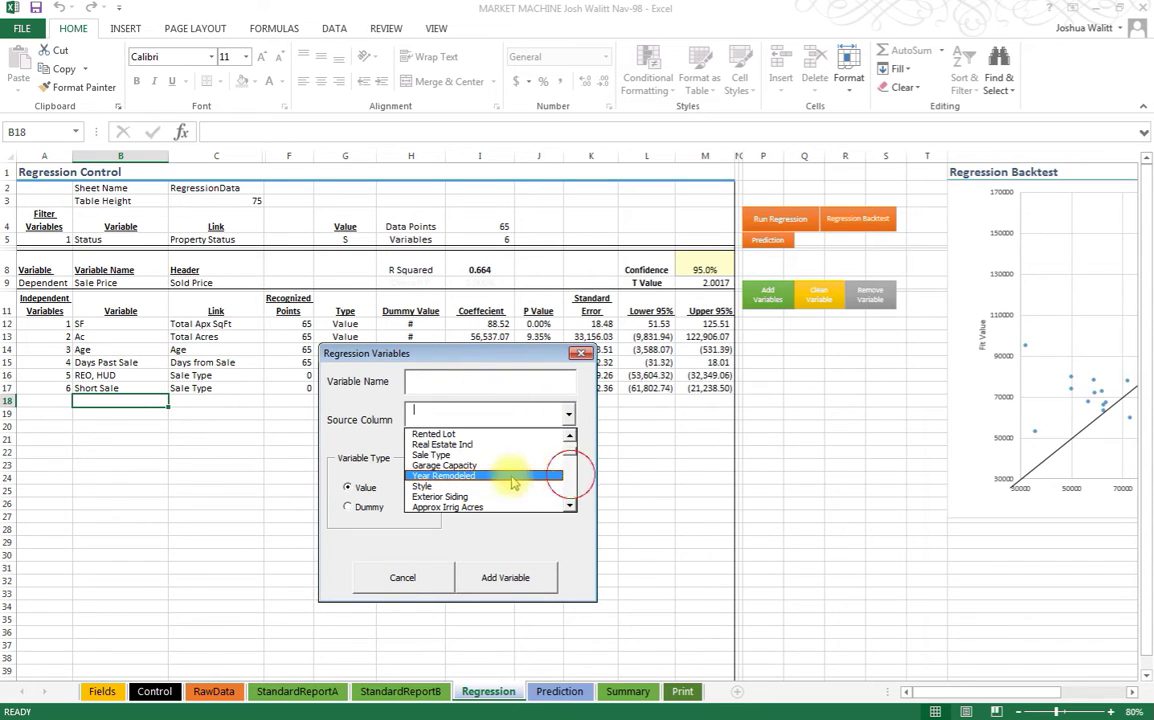
pyautogui.click(443, 472)
pyautogui.click(428, 377)
pyautogui.write('Ga')
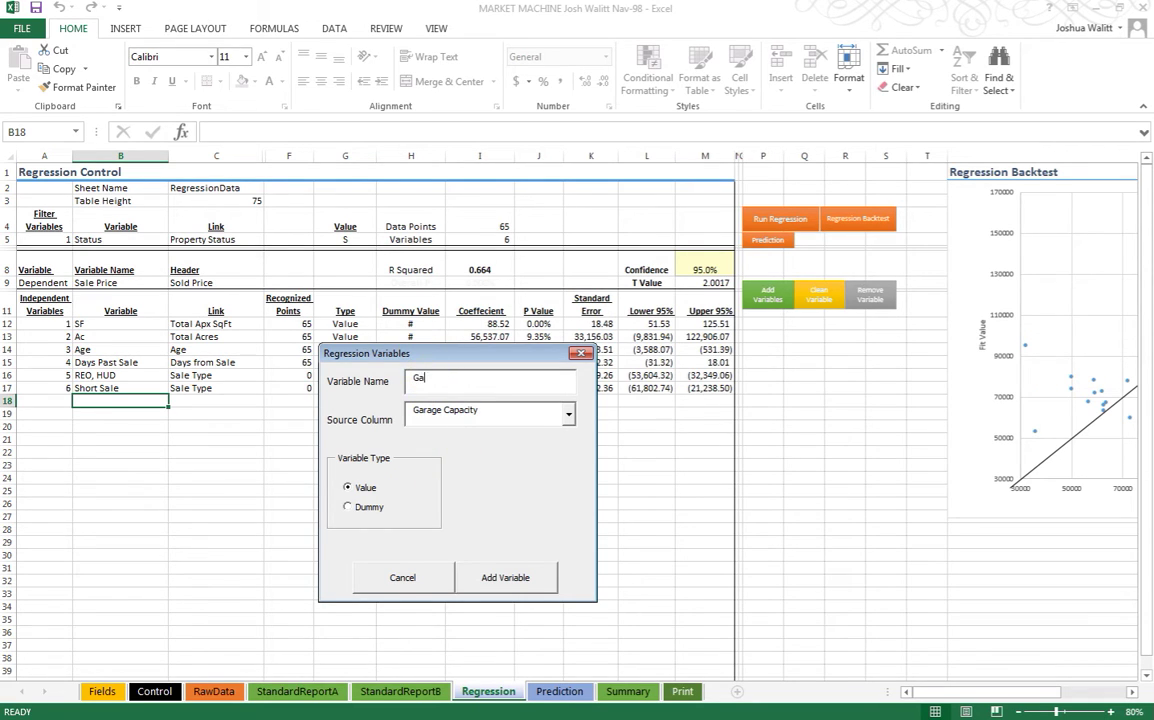
pyautogui.write('rage Bays')
pyautogui.click(362, 487)
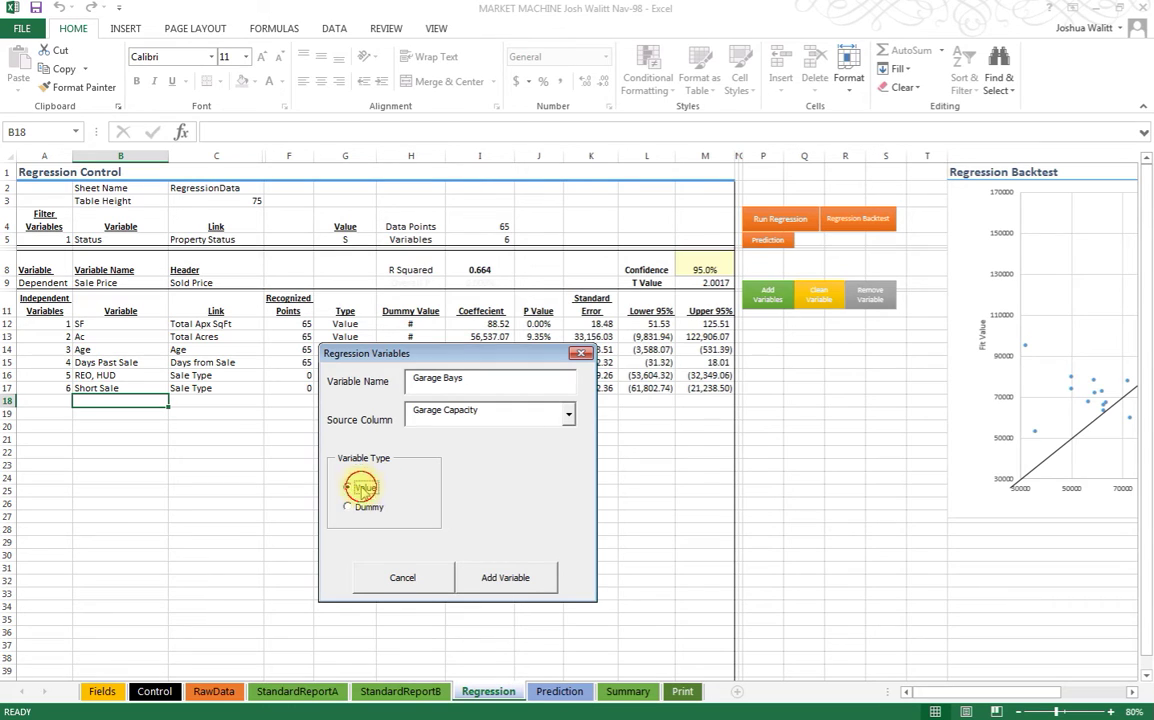
pyautogui.click(510, 578)
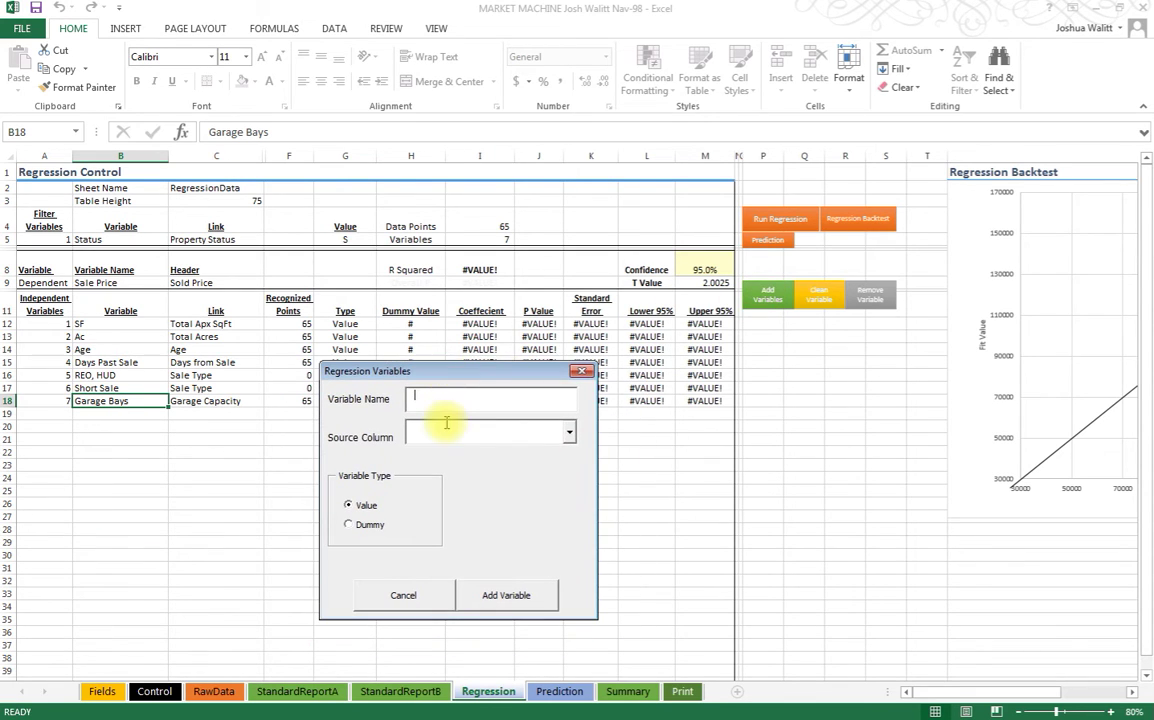
# - Add a Dummy-type regression variable named Only 2 BRs from the # Bedrooms column, using the value 2
pyautogui.click(569, 432)
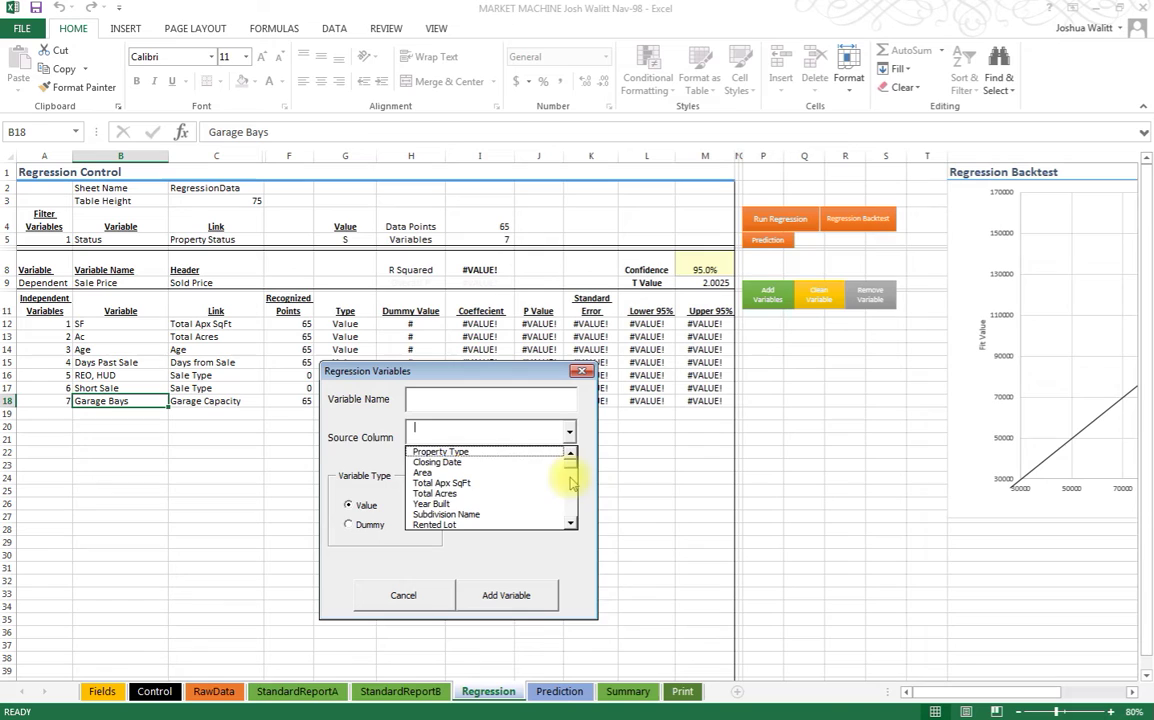
pyautogui.click(572, 490)
pyautogui.scroll(3, 570, 488)
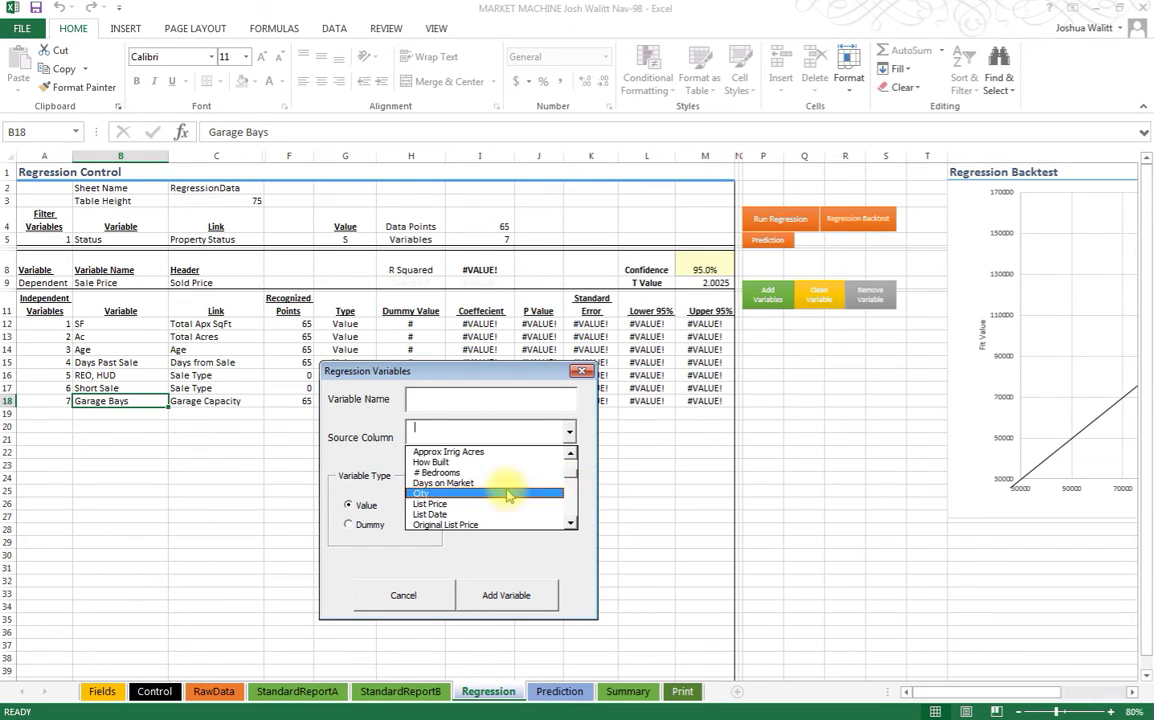
pyautogui.click(438, 472)
pyautogui.click(438, 398)
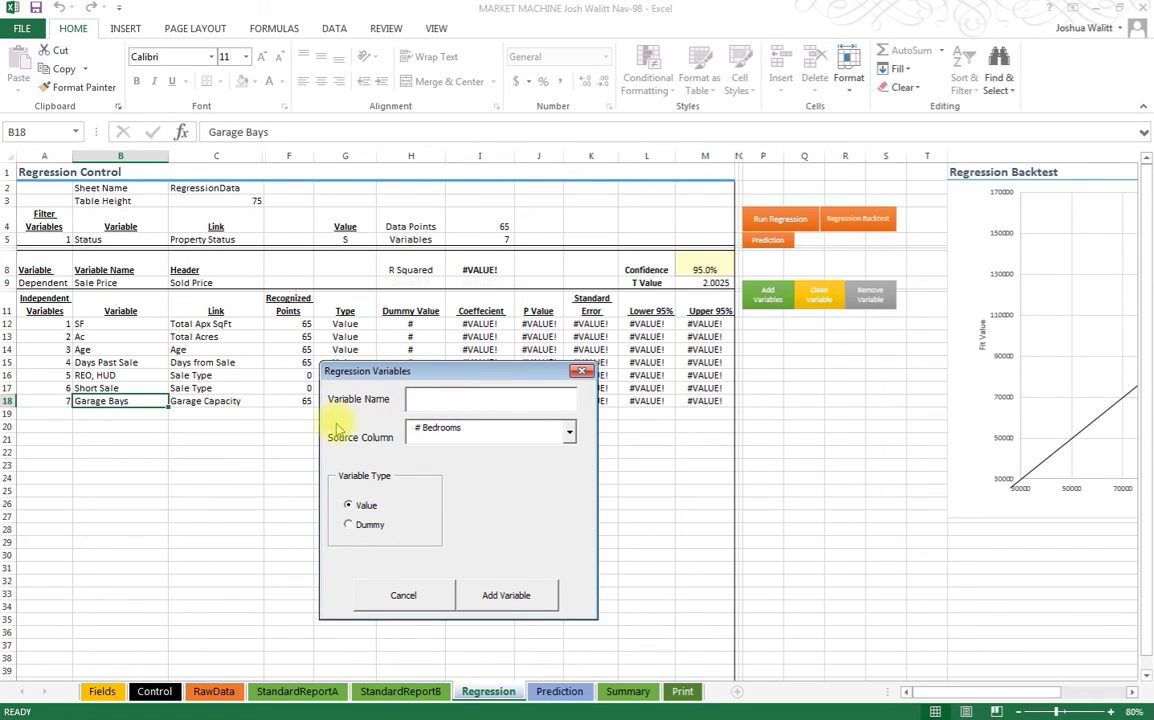
pyautogui.write('ONly 2 BRs')
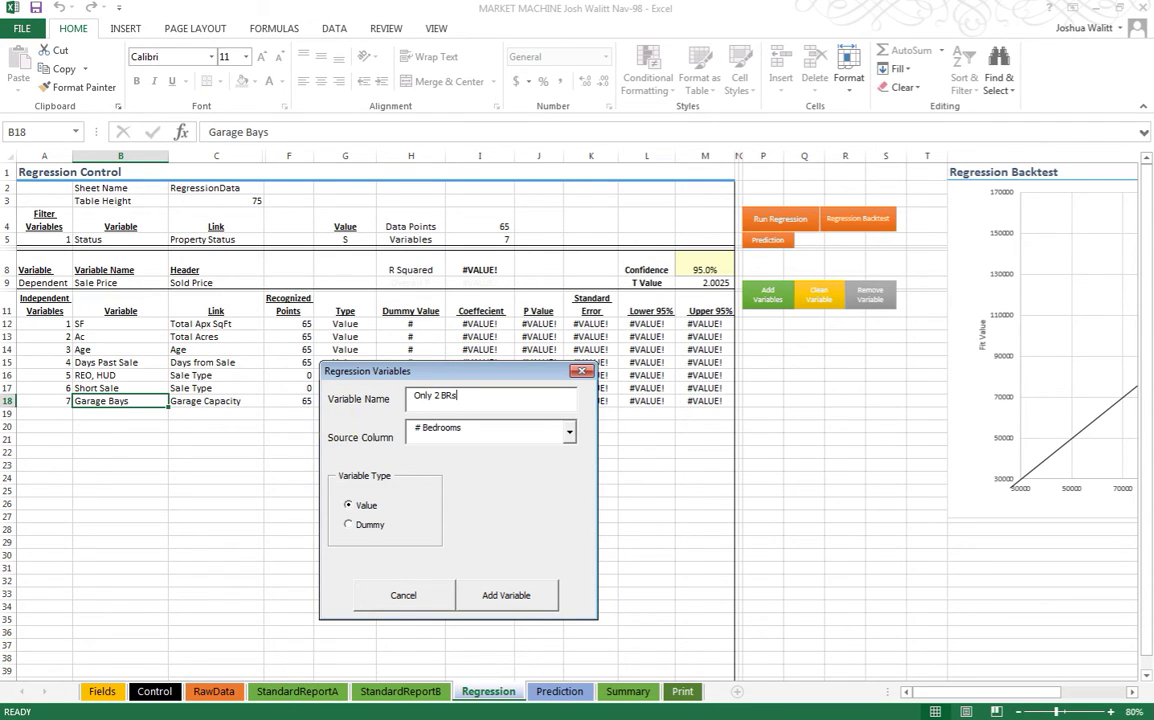
pyautogui.click(350, 525)
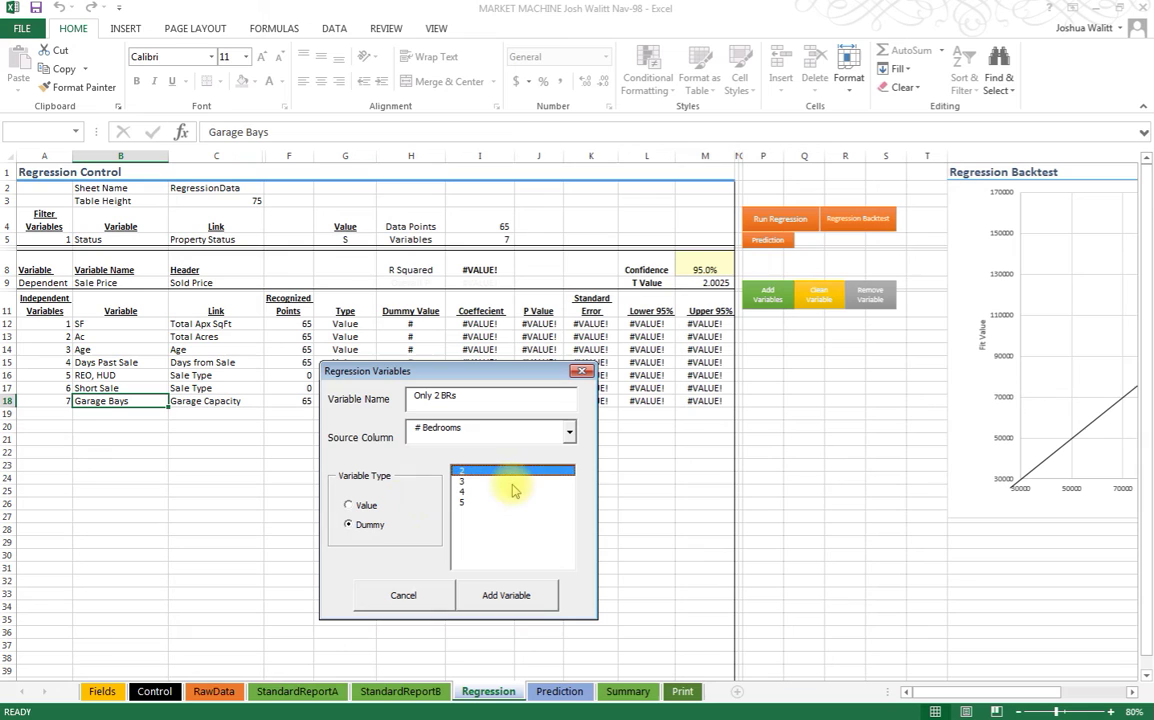
pyautogui.click(507, 595)
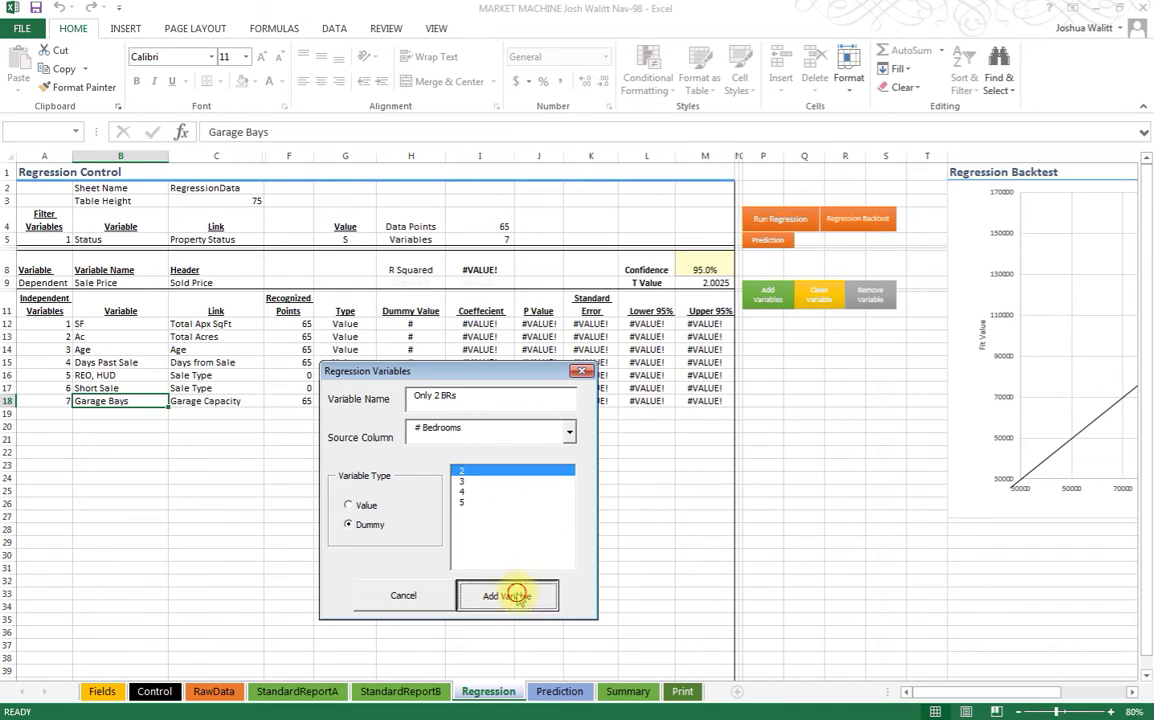
# - Add a Dummy-type variable named Remodeled from Year Remodeled, selecting all listed years from 2005 to 2014, and run the regression
pyautogui.click(771, 300)
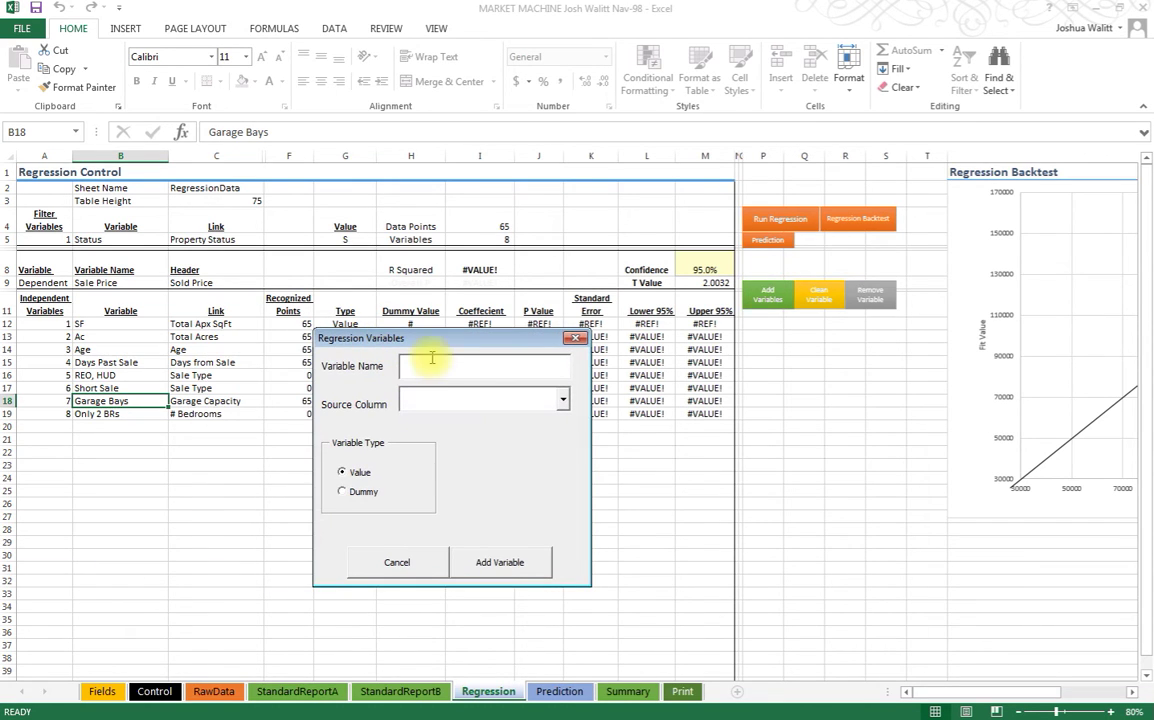
pyautogui.write('Remode')
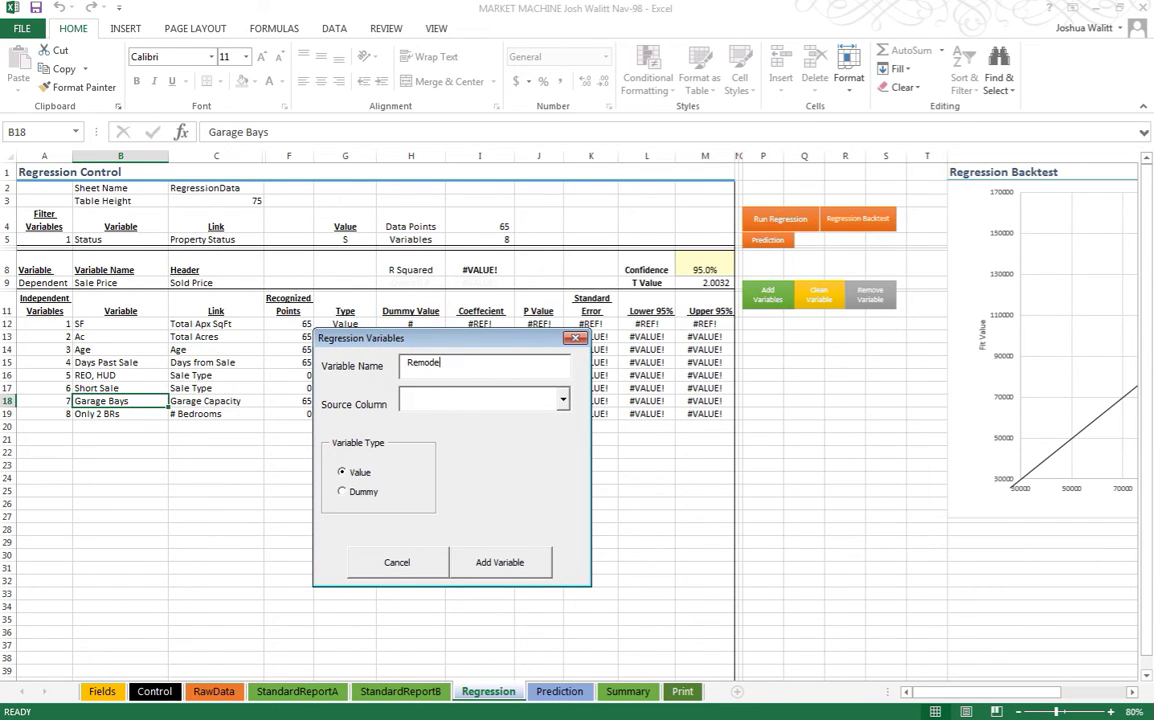
pyautogui.write('led')
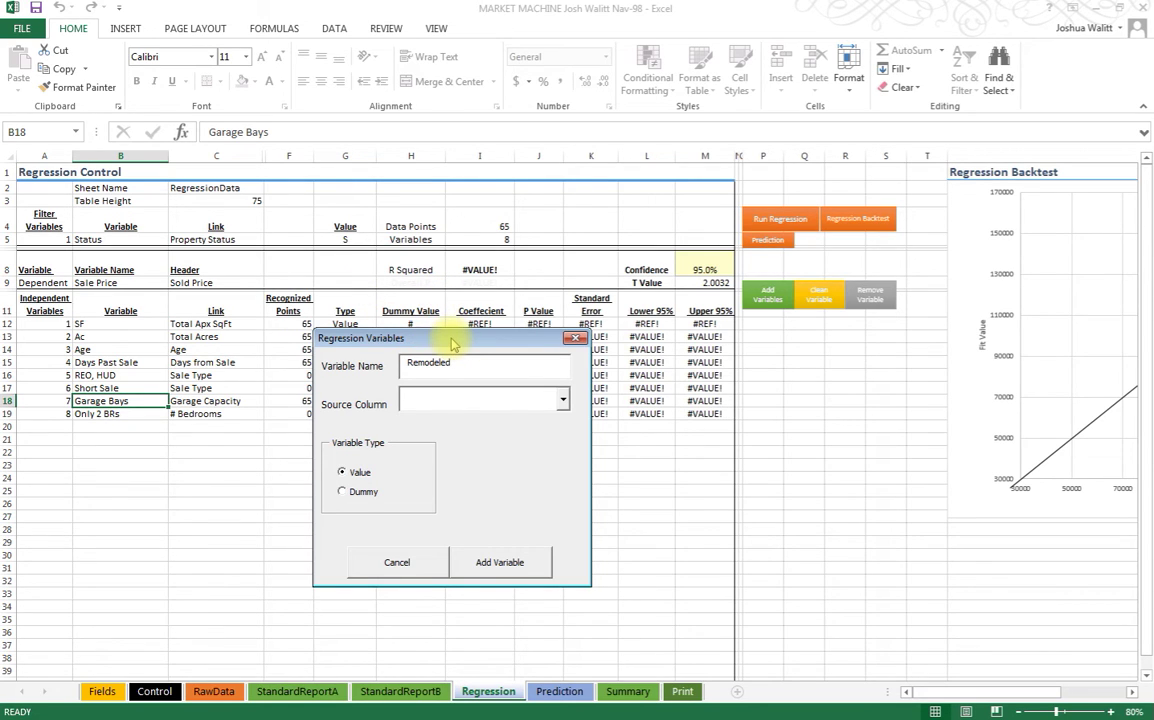
pyautogui.click(563, 400)
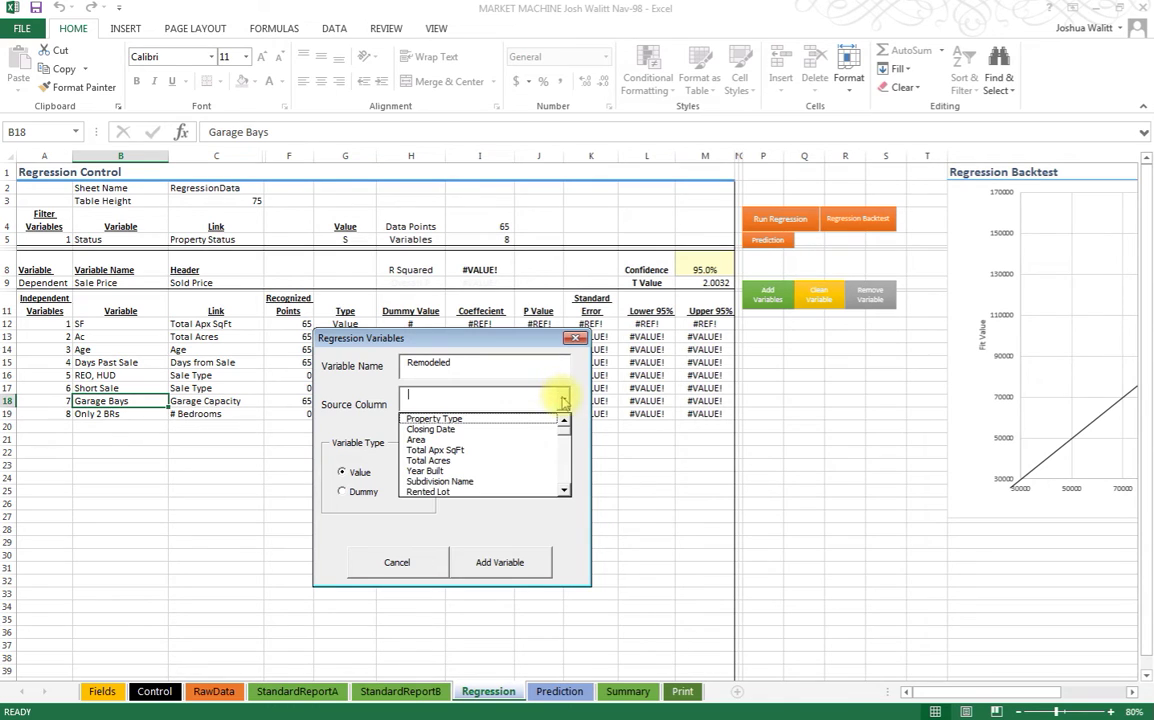
pyautogui.click(566, 452)
pyautogui.click(520, 460)
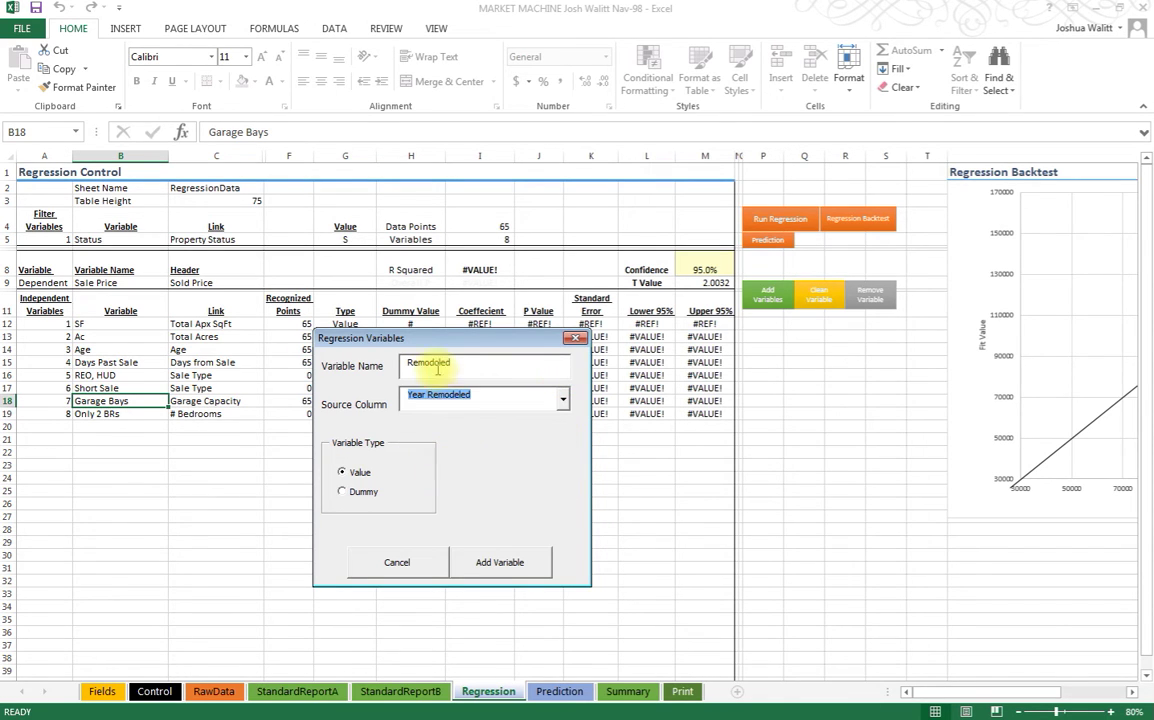
pyautogui.click(345, 491)
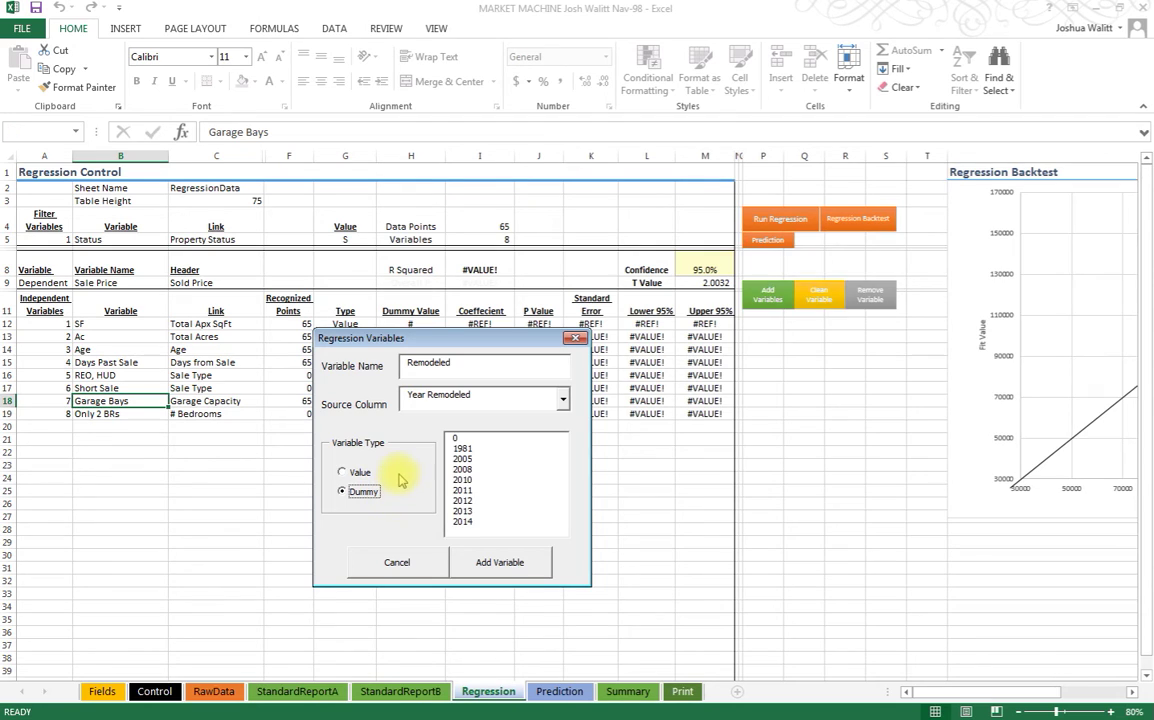
pyautogui.moveTo(451, 533); pyautogui.dragTo(513, 467)
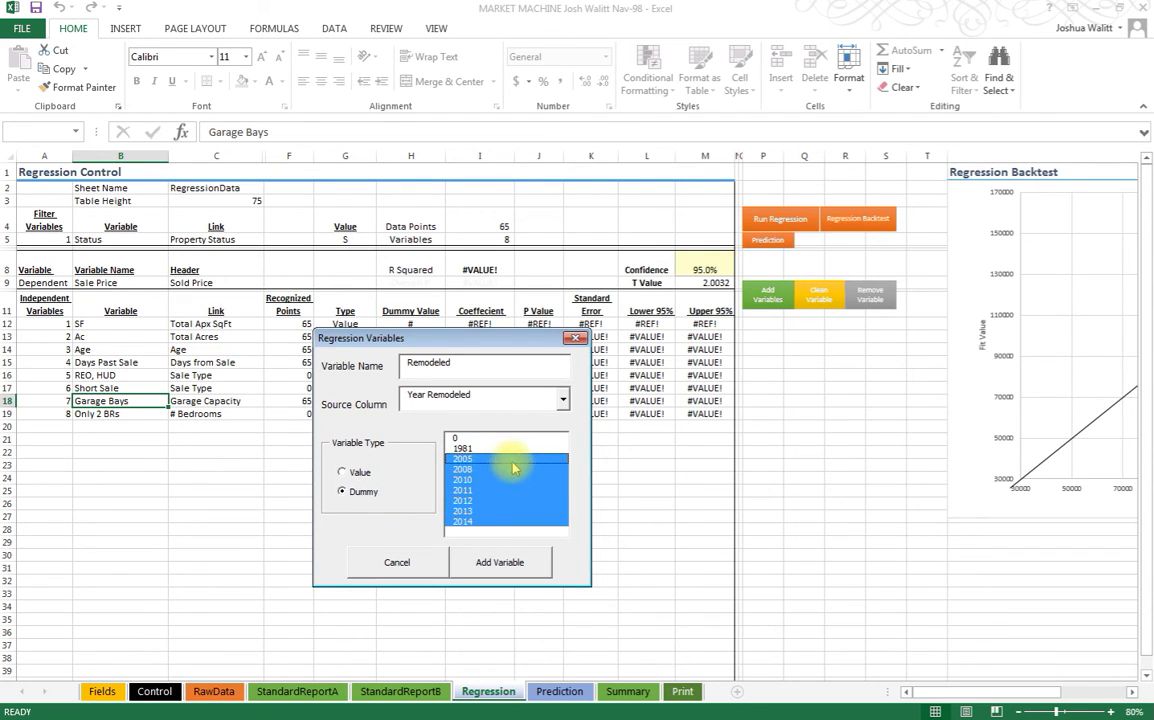
pyautogui.click(505, 563)
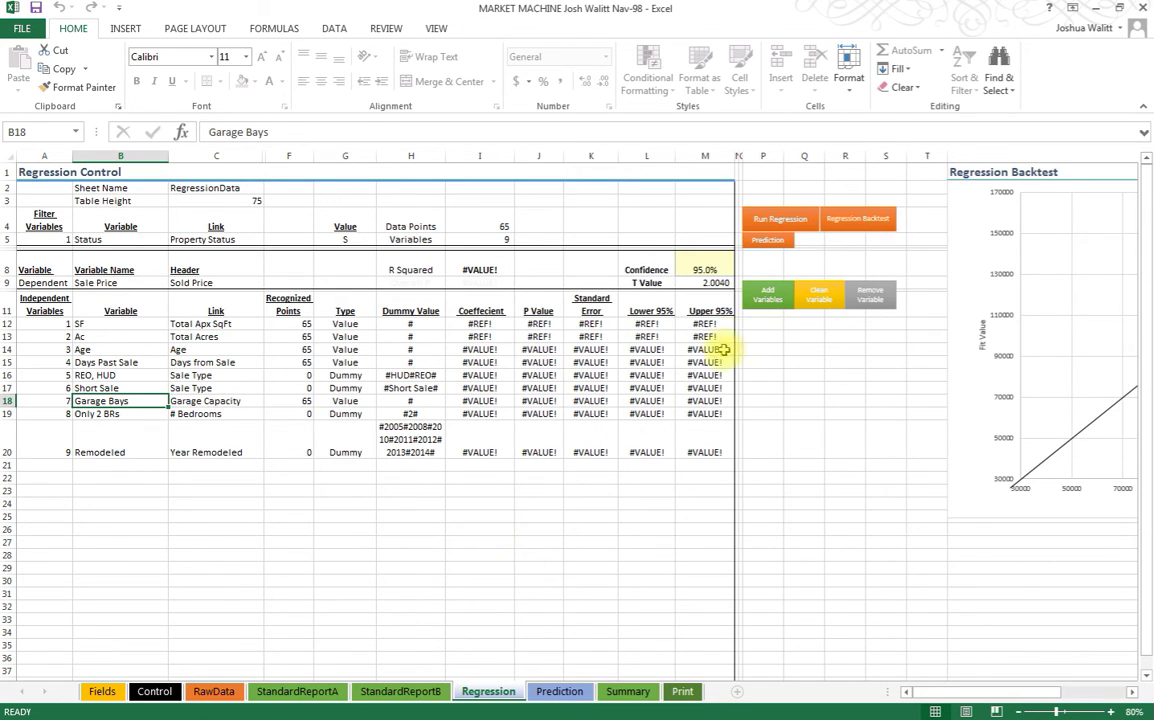
pyautogui.click(782, 221)
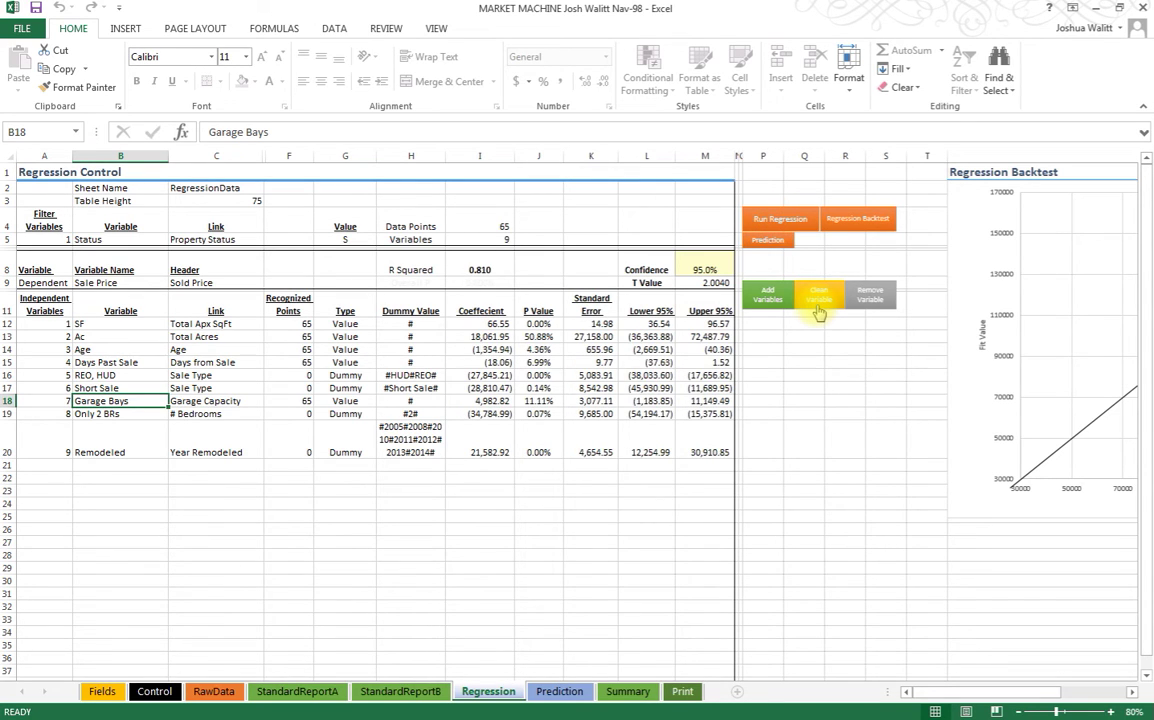
# - Examine the regression's R Squared, the Remodeled variable's coefficient, P value and 95% bounds, and the P values of the other variables
pyautogui.click(481, 266)
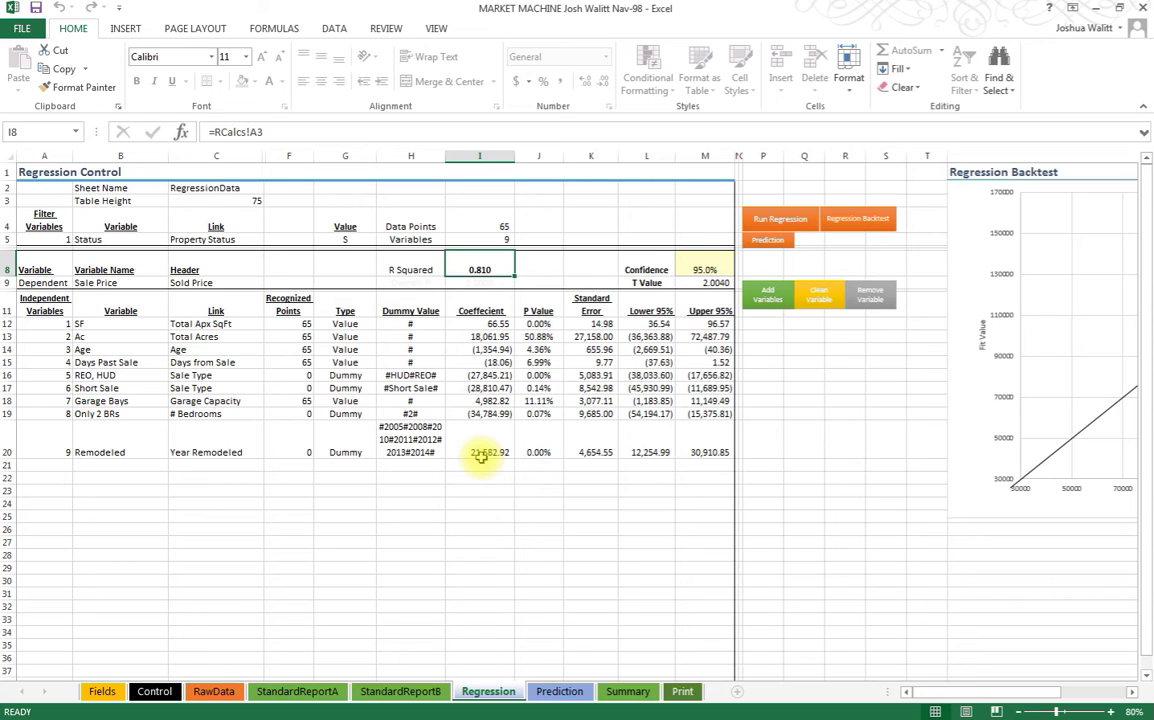
pyautogui.click(535, 450)
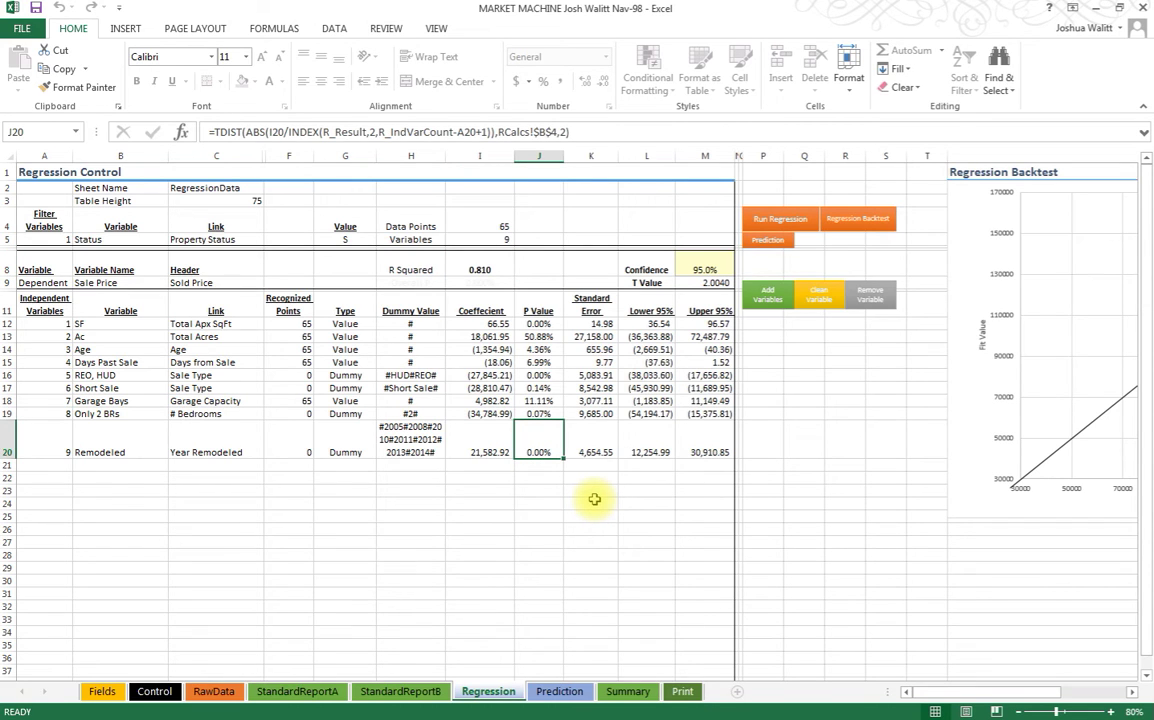
pyautogui.click(489, 445)
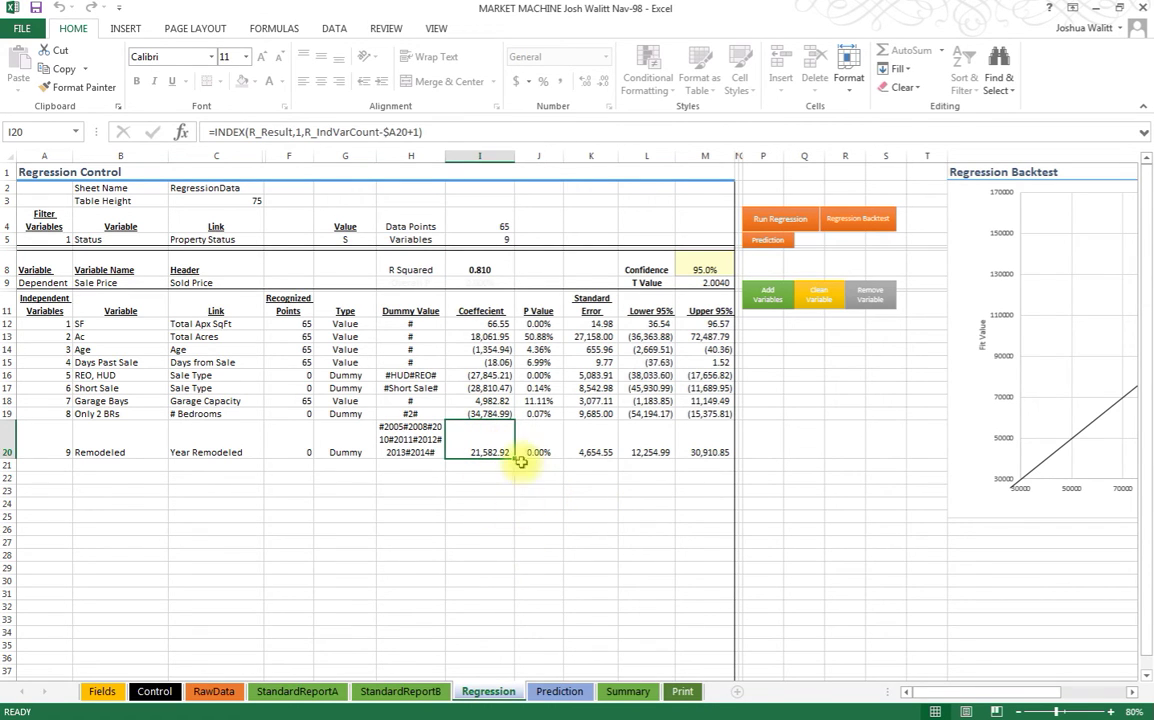
pyautogui.moveTo(533, 443); pyautogui.dragTo(497, 438)
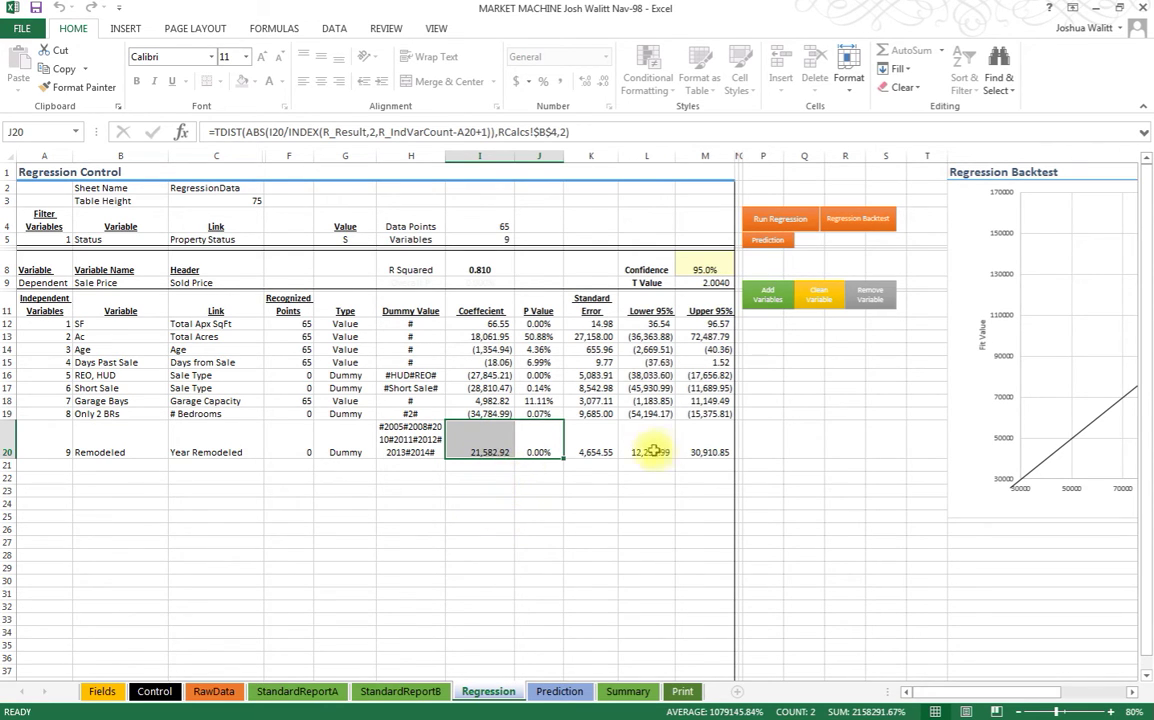
pyautogui.moveTo(650, 444); pyautogui.dragTo(695, 450)
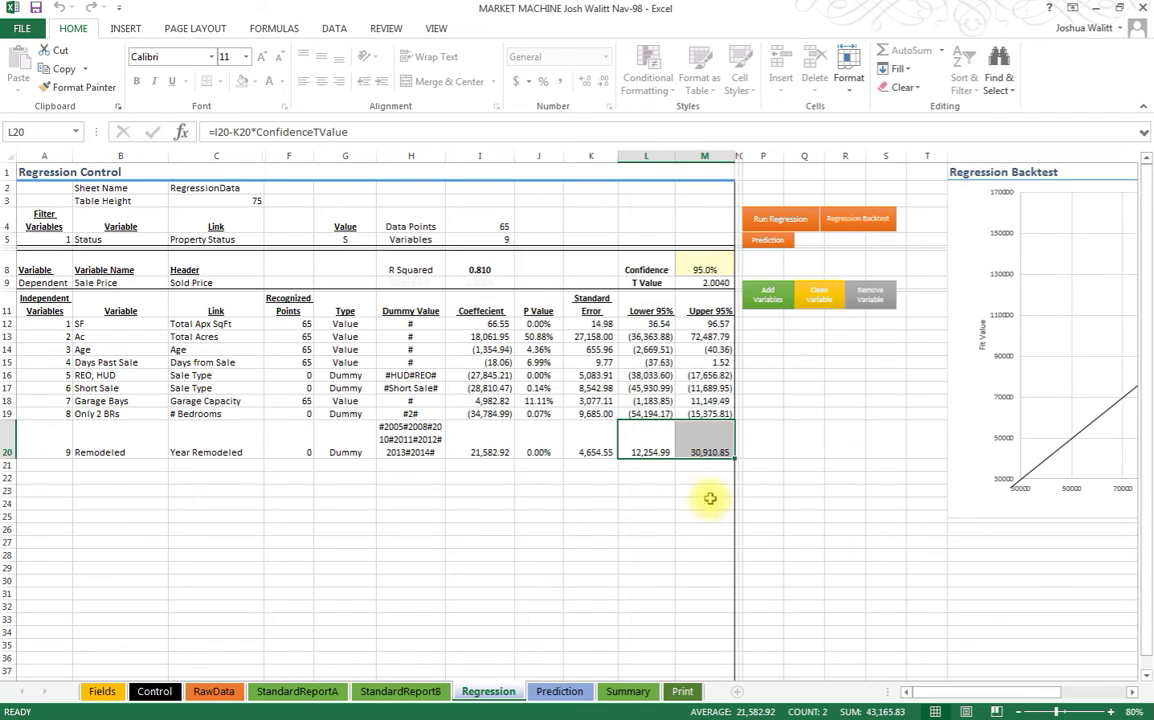
pyautogui.click(535, 443)
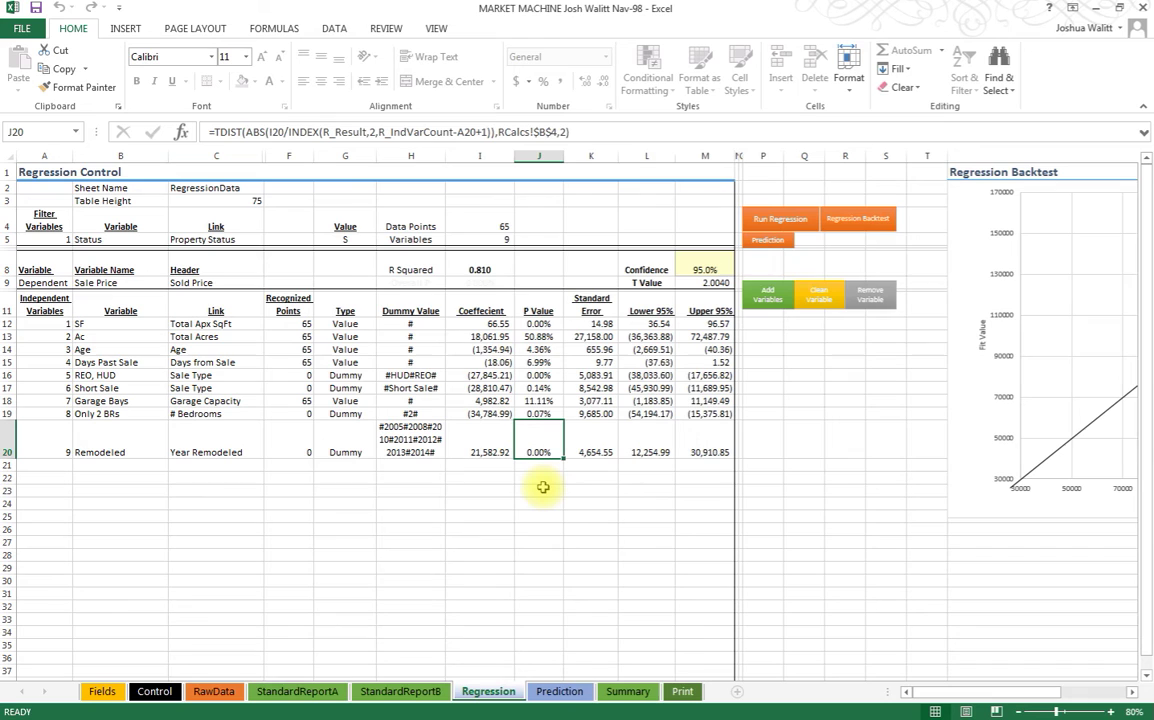
pyautogui.moveTo(540, 414); pyautogui.dragTo(540, 370)
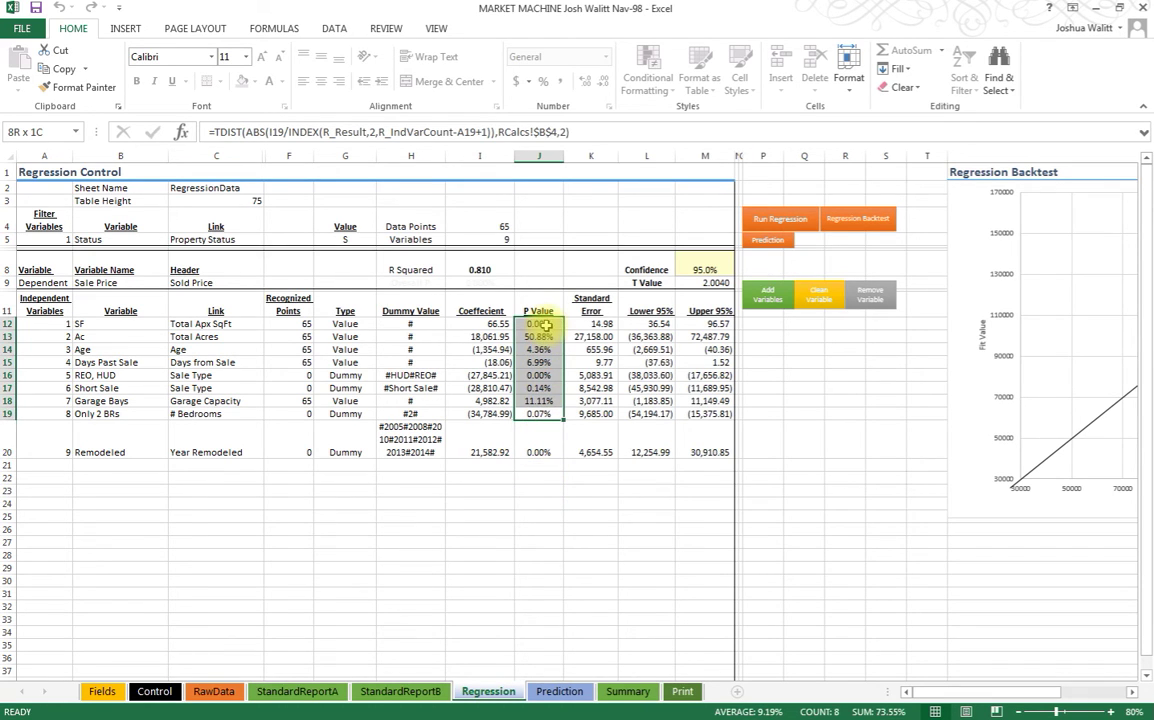
pyautogui.click(538, 448)
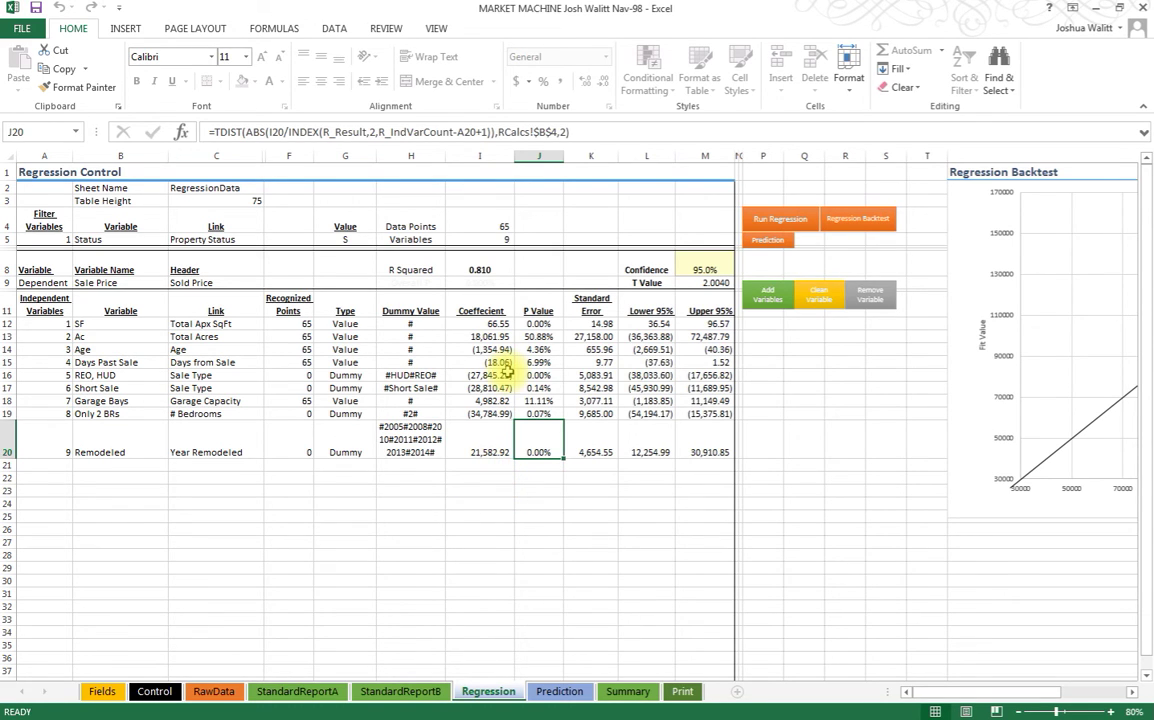
pyautogui.click(477, 465)
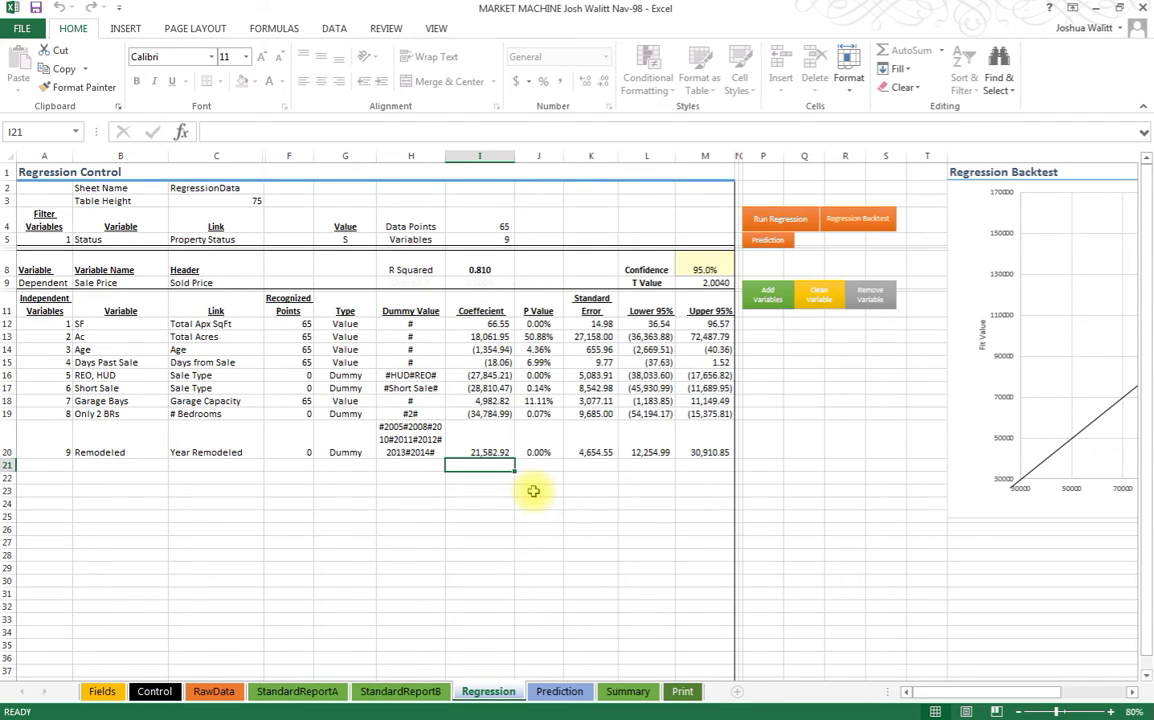
# - Run the regression backtest and generate the Prediction sheet from the current regression variables
pyautogui.click(840, 217)
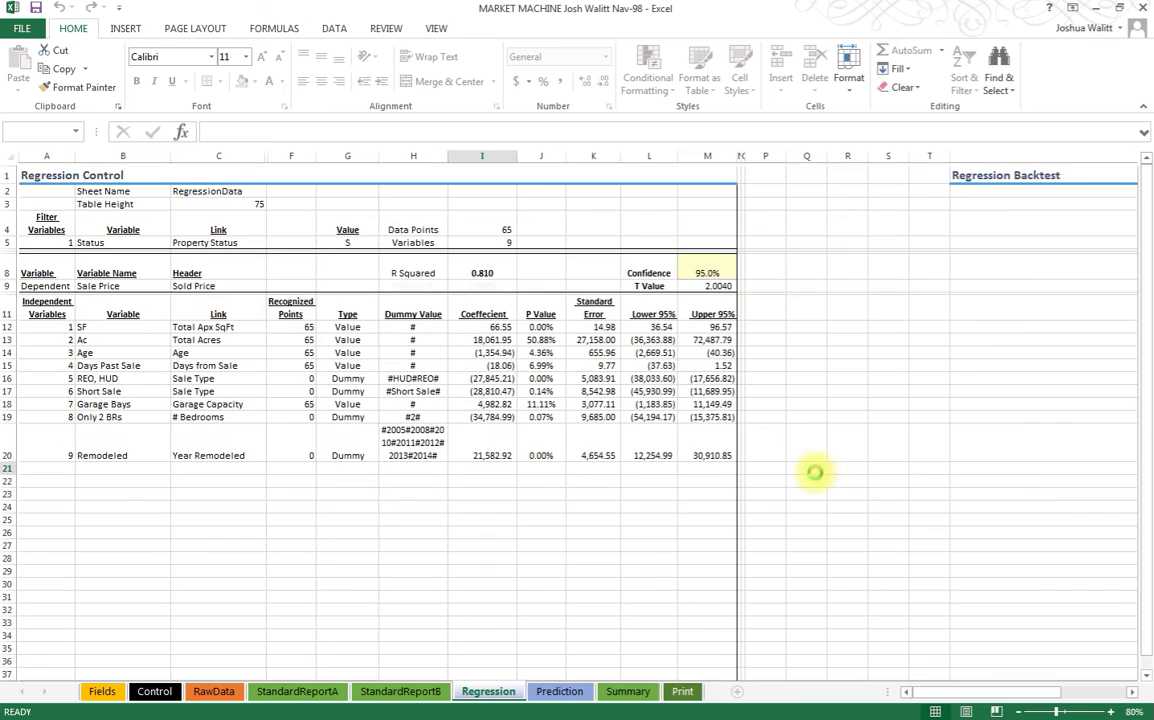
pyautogui.moveTo(920, 692)
pyautogui.mouseDown()
pyautogui.moveTo(1022, 700)
pyautogui.moveTo(935, 700)
pyautogui.mouseUp()
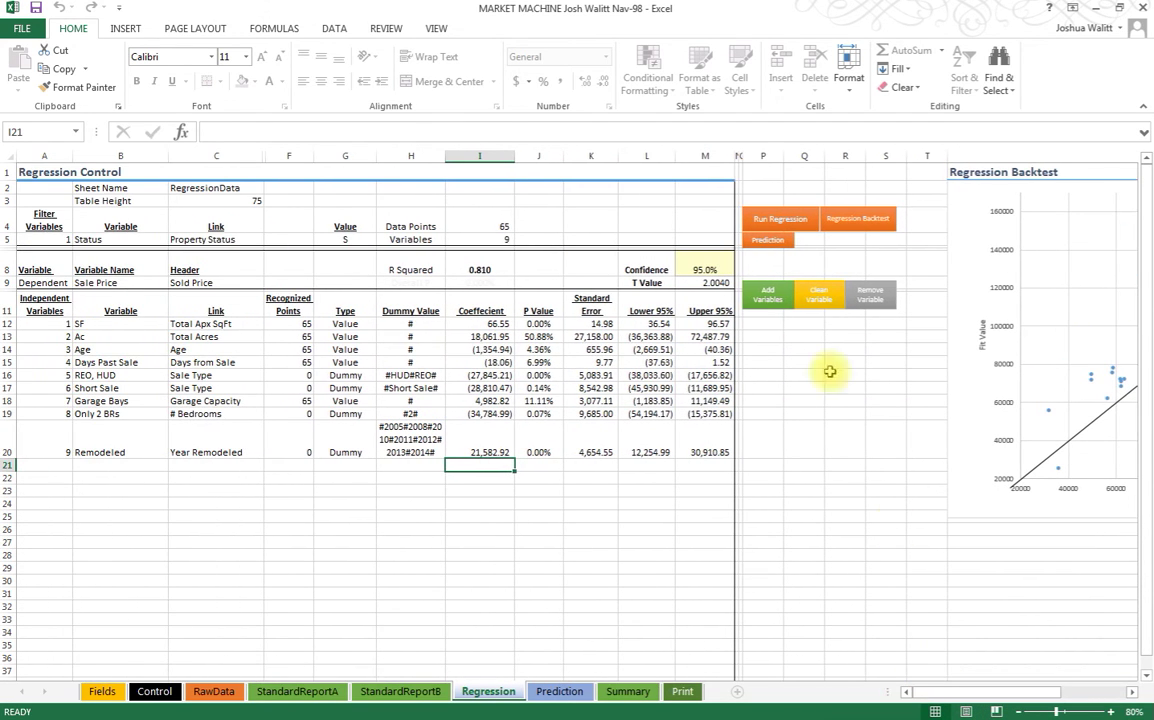
pyautogui.click(769, 240)
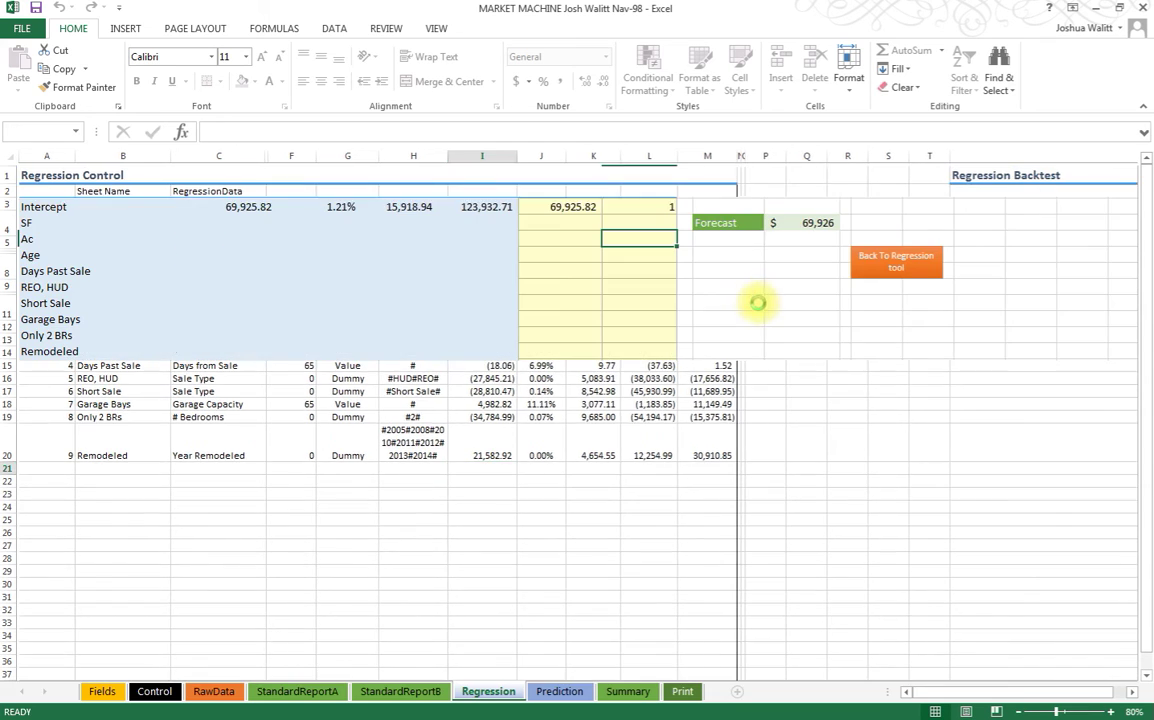
pyautogui.click(636, 222)
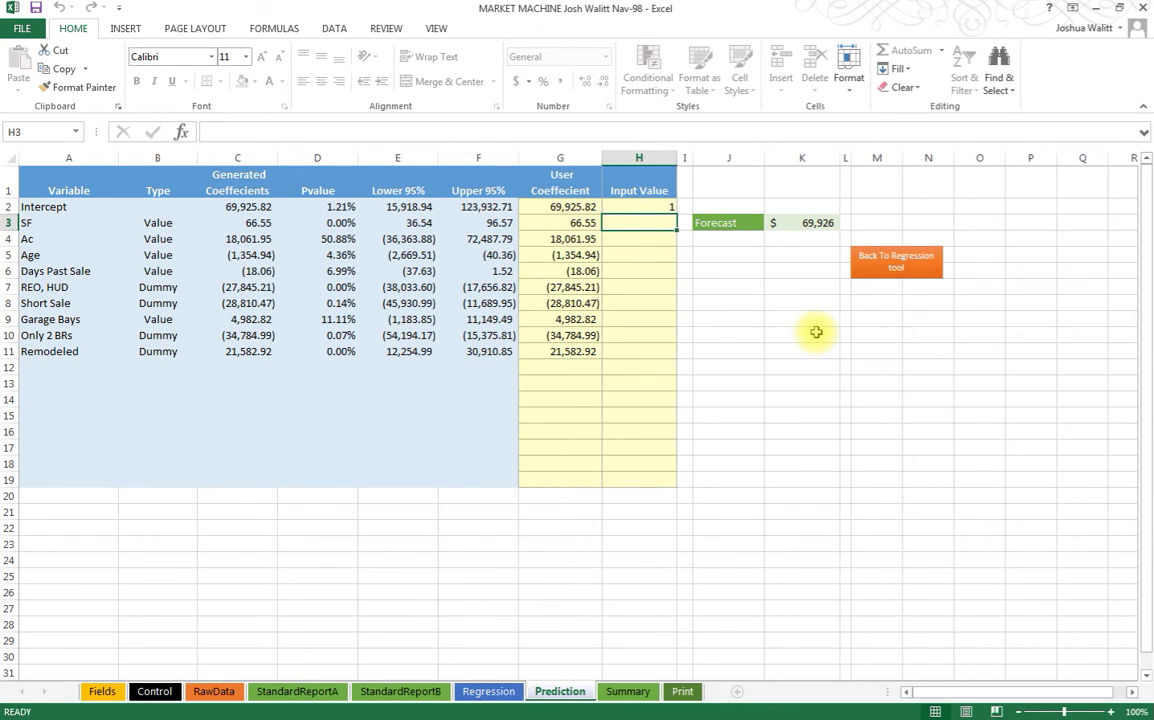
pyautogui.moveTo(583, 223); pyautogui.dragTo(586, 364)
# - Set the prediction input values to SF 1250, Ac 0.15, Age 33 and Days Past Sale 0
pyautogui.click(648, 222)
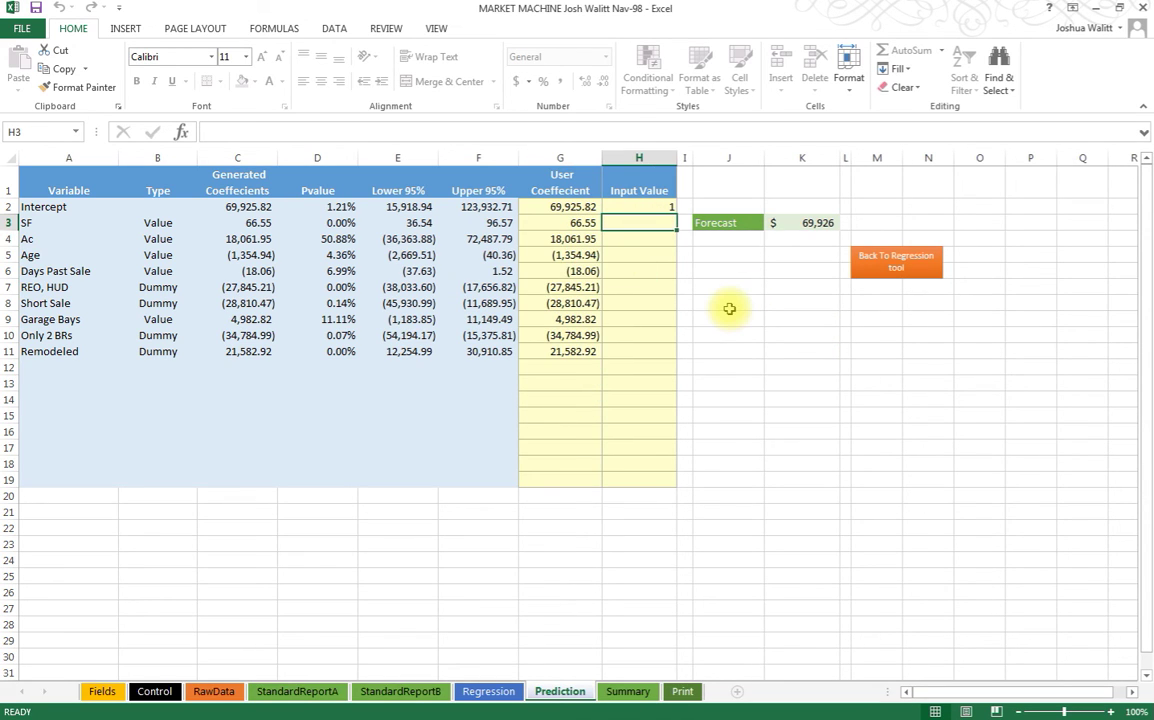
pyautogui.write('1250')
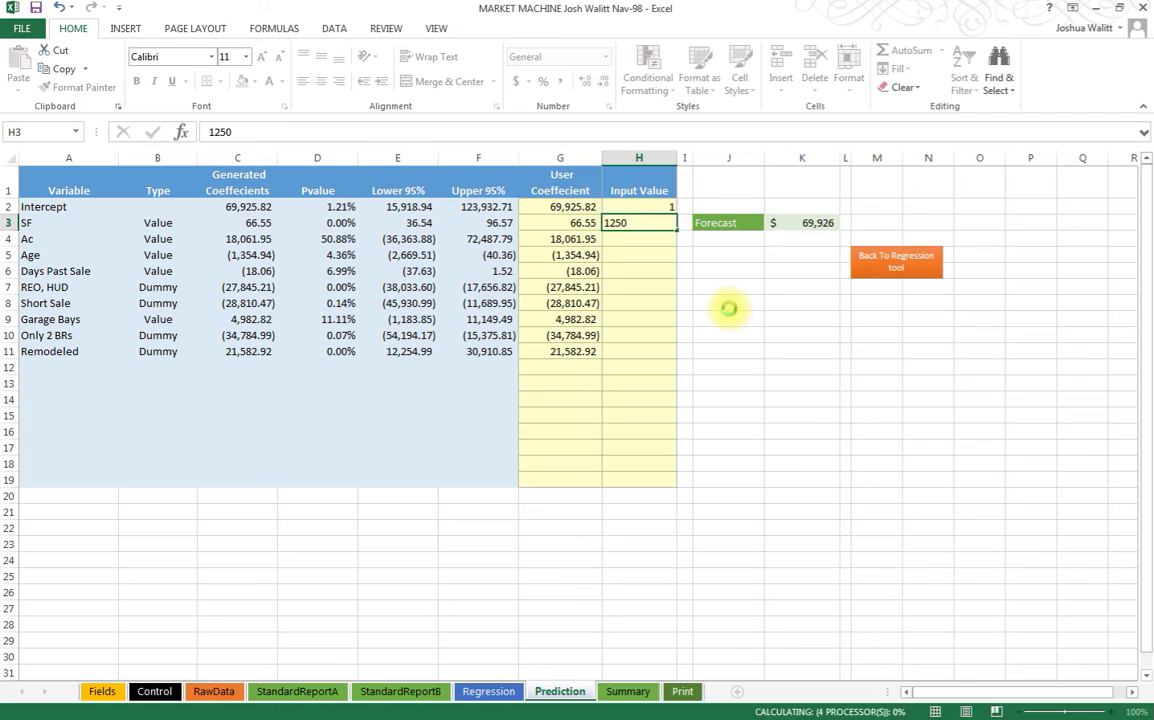
pyautogui.press('Return')
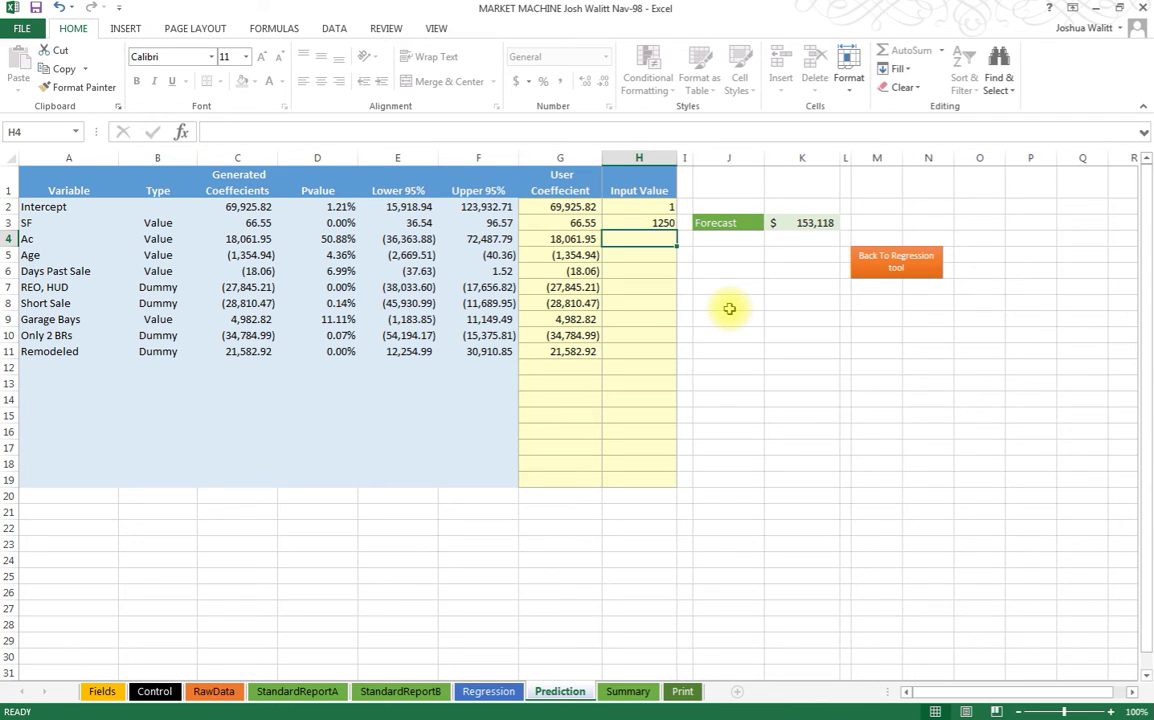
pyautogui.write('.15')
pyautogui.press('Return')
pyautogui.write('33')
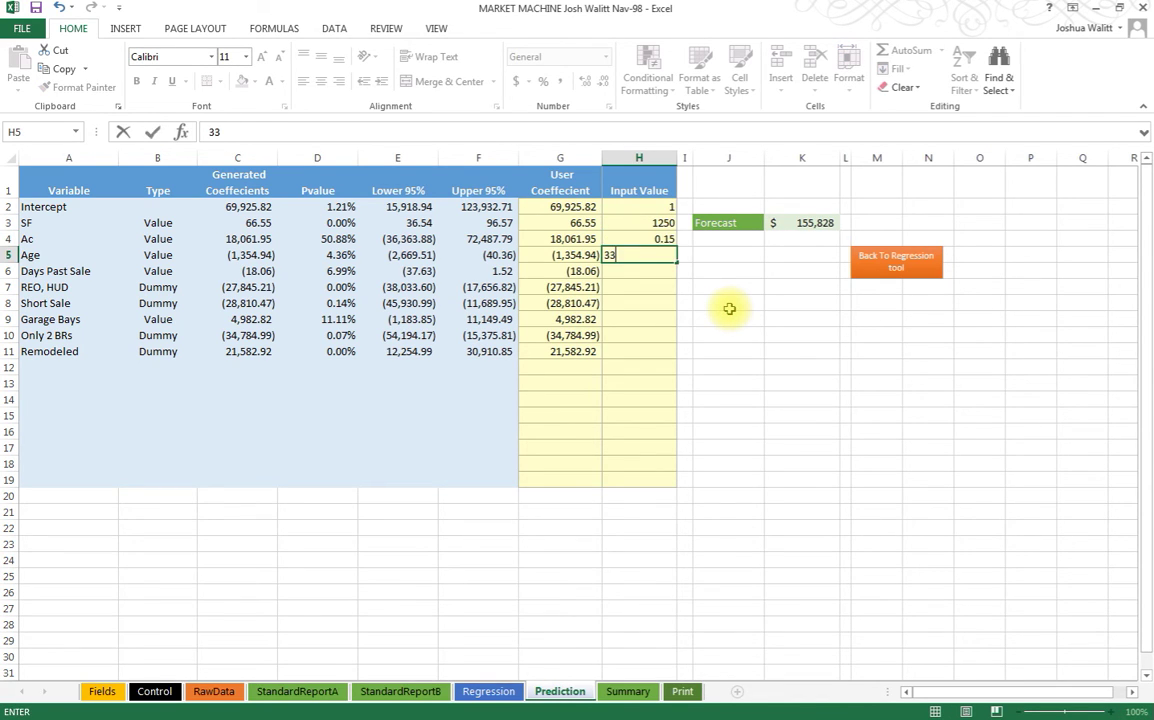
pyautogui.press('Return')
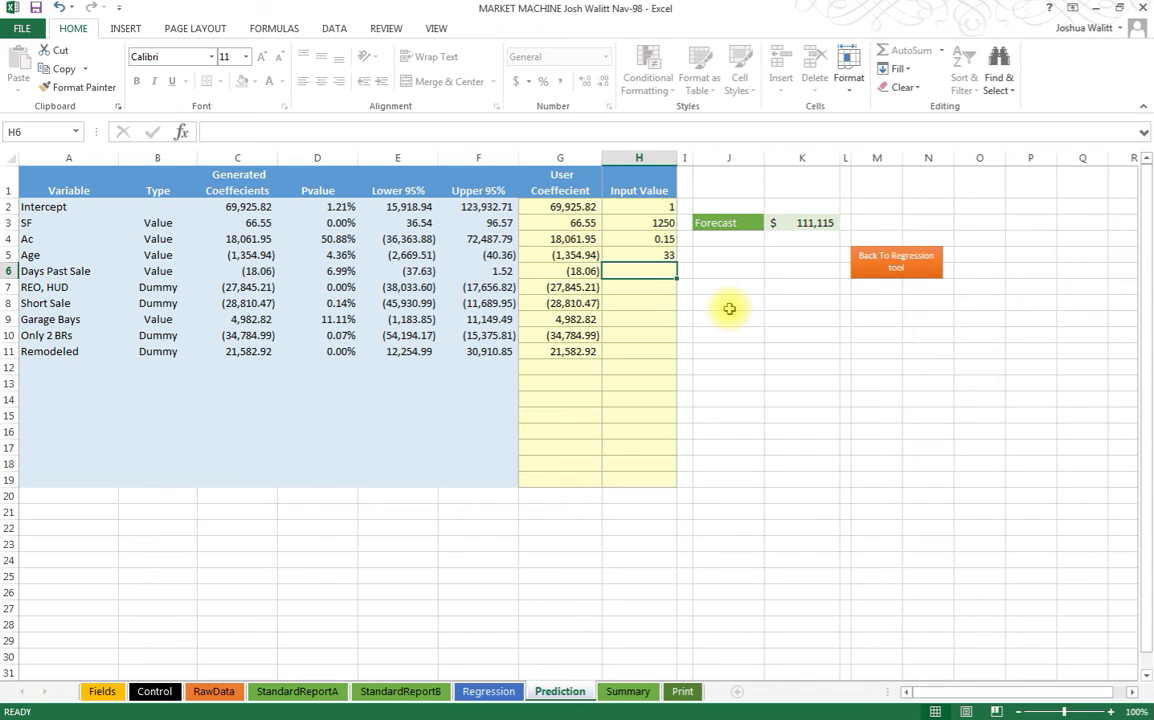
pyautogui.write('0')
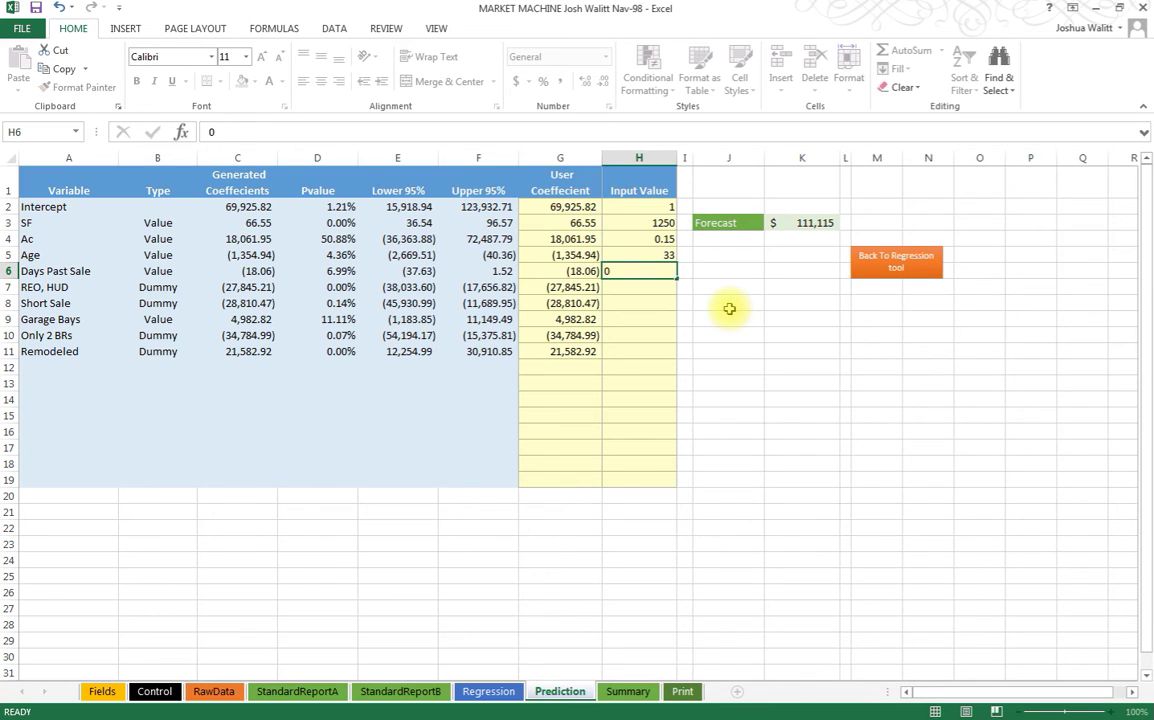
pyautogui.press('Return')
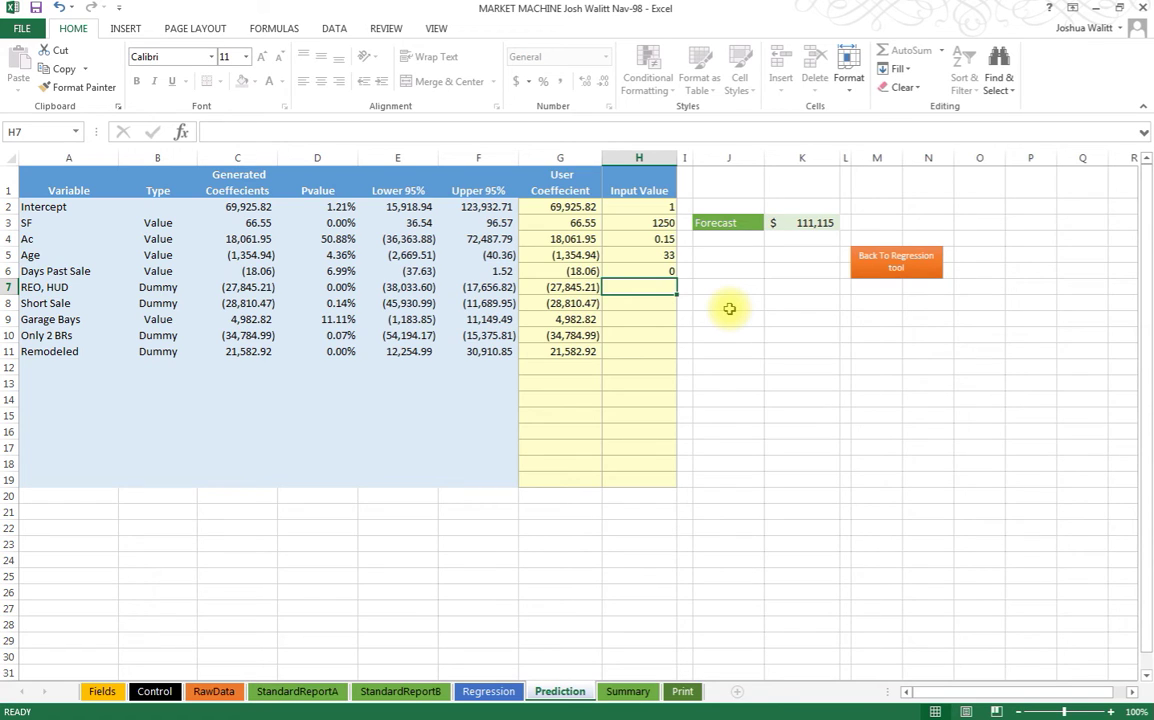
# - Set the inputs for REO, HUD and Short Sale to 0, Garage Bays 2, Only 2 BRs and Remodeled 0, and return to the regression tool
pyautogui.write('0')
pyautogui.press('Return')
pyautogui.write('0')
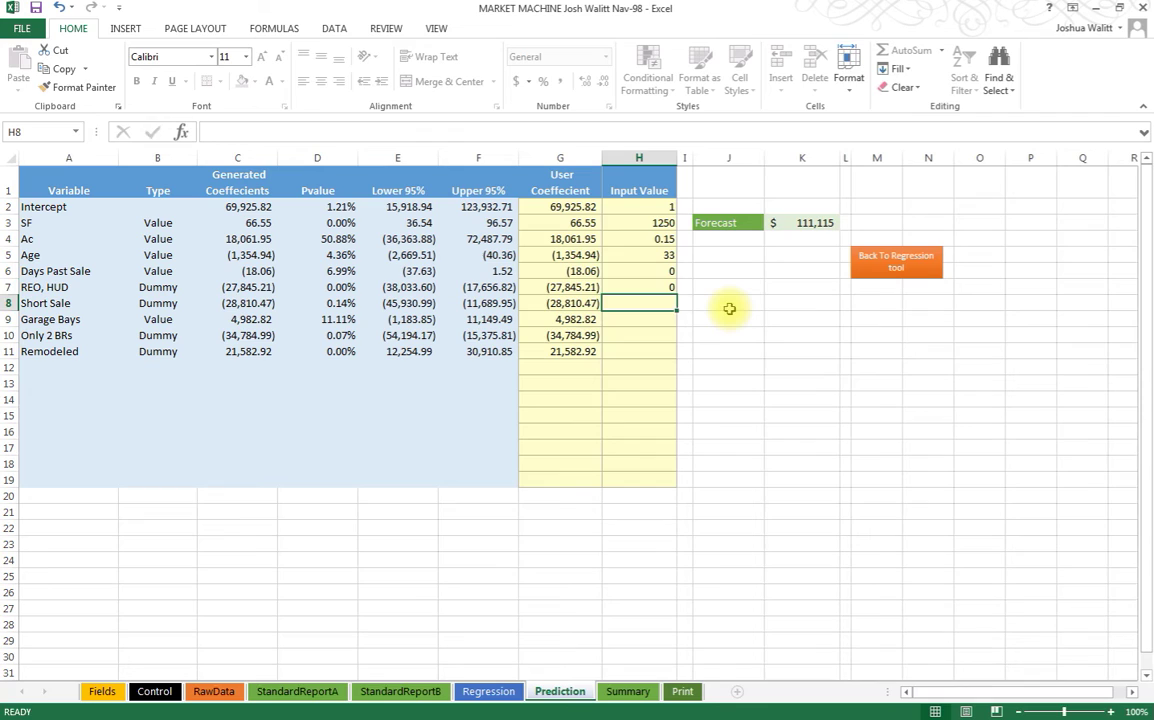
pyautogui.press('Return')
pyautogui.write('2')
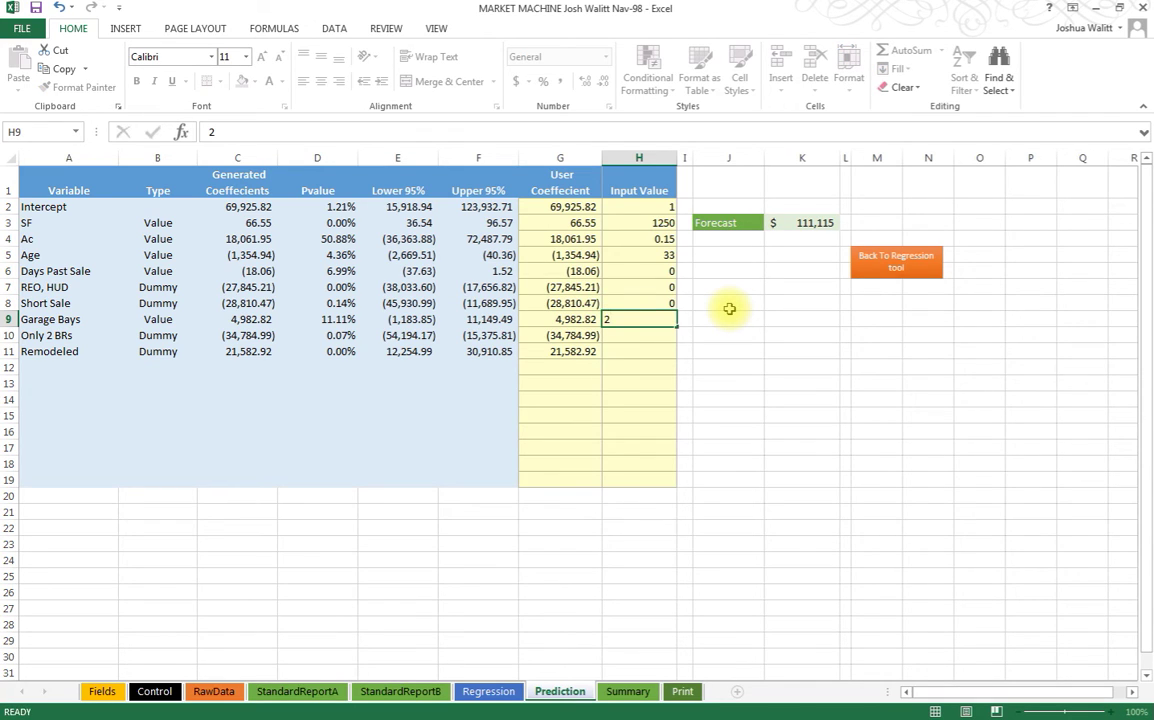
pyautogui.press('Return')
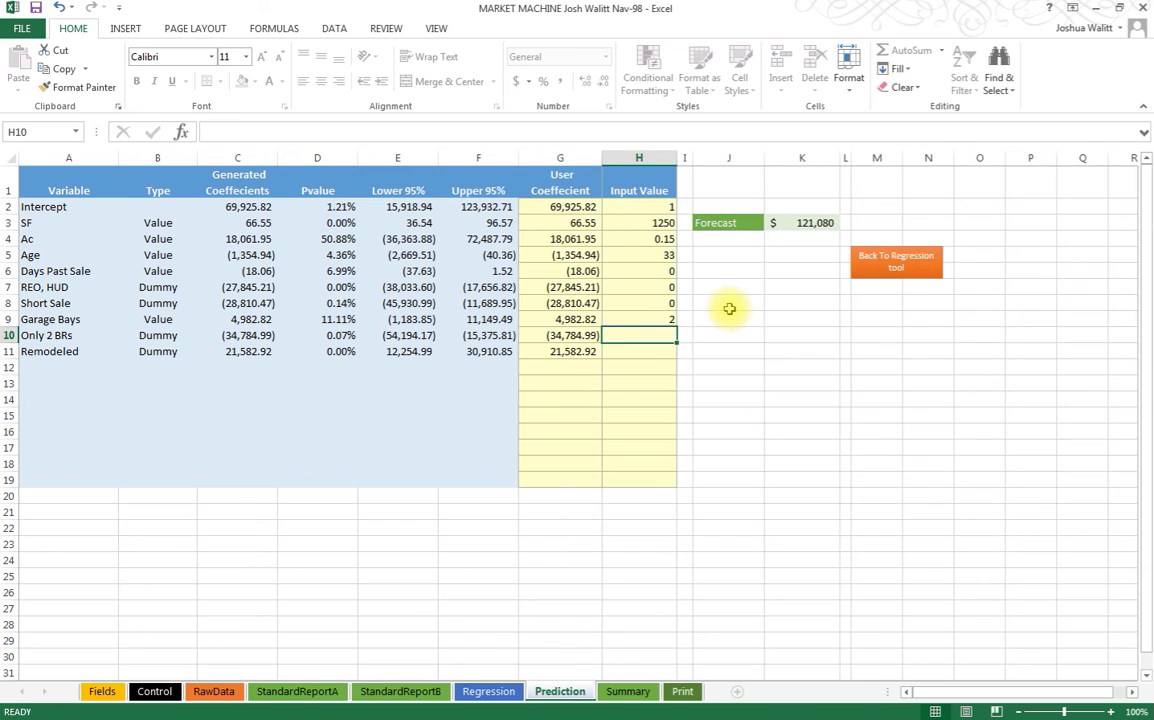
pyautogui.write('0')
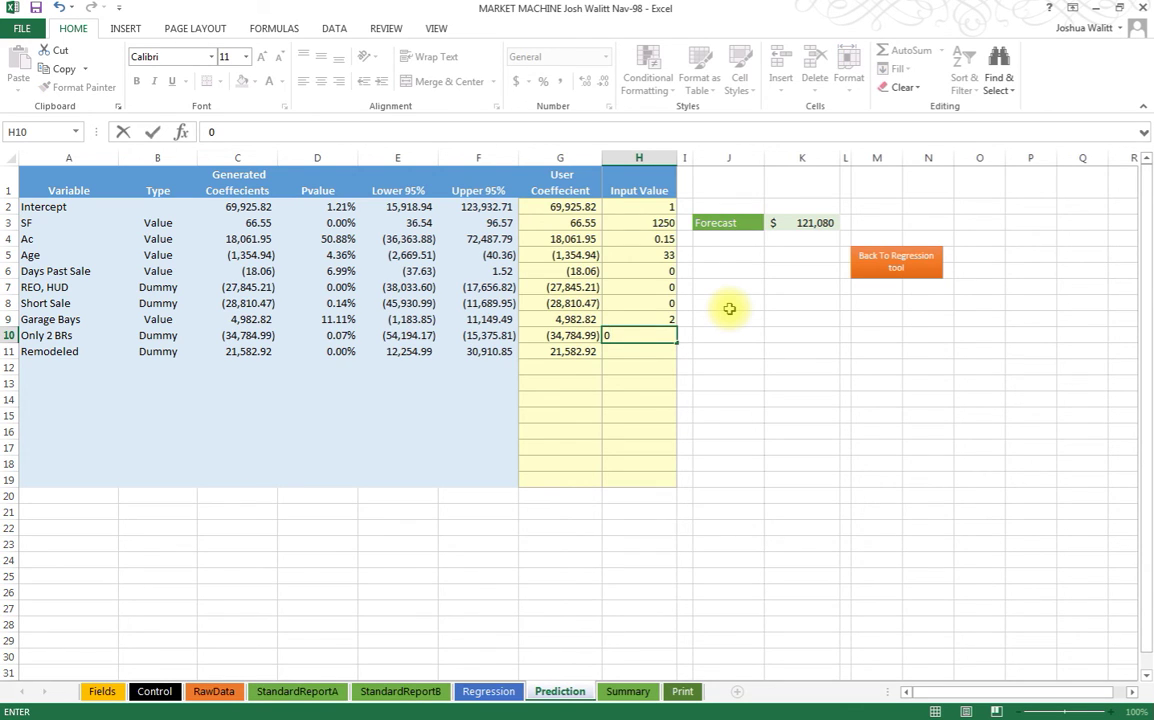
pyautogui.press('Return')
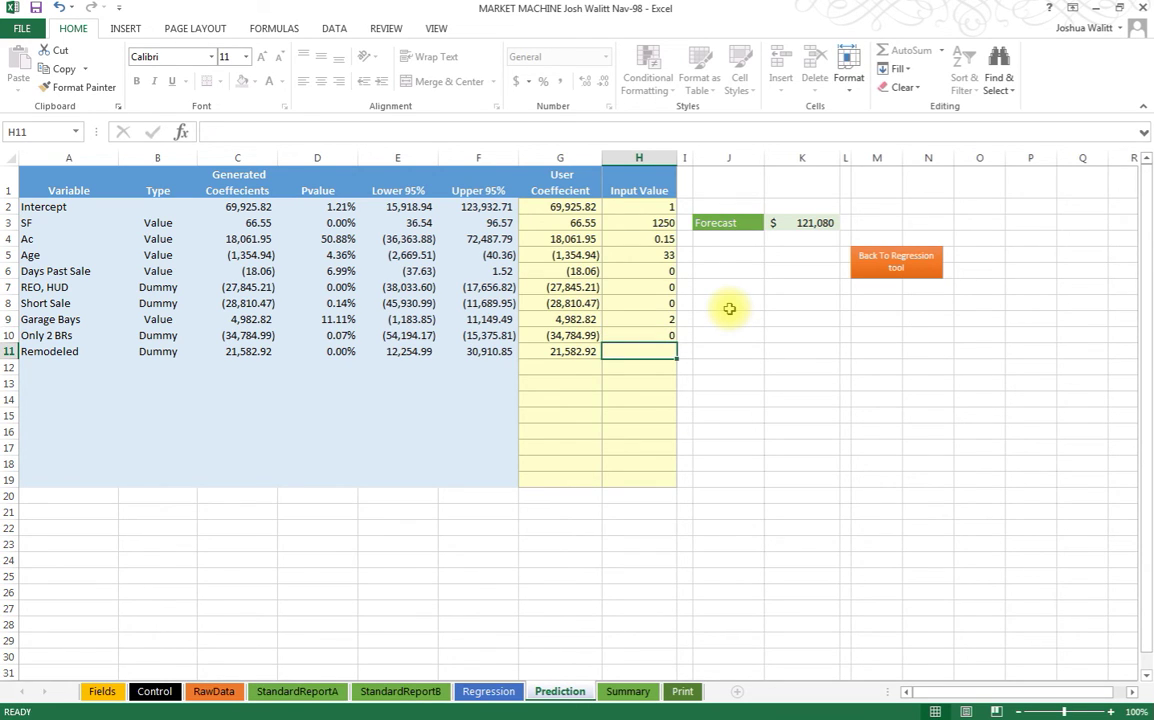
pyautogui.write('0')
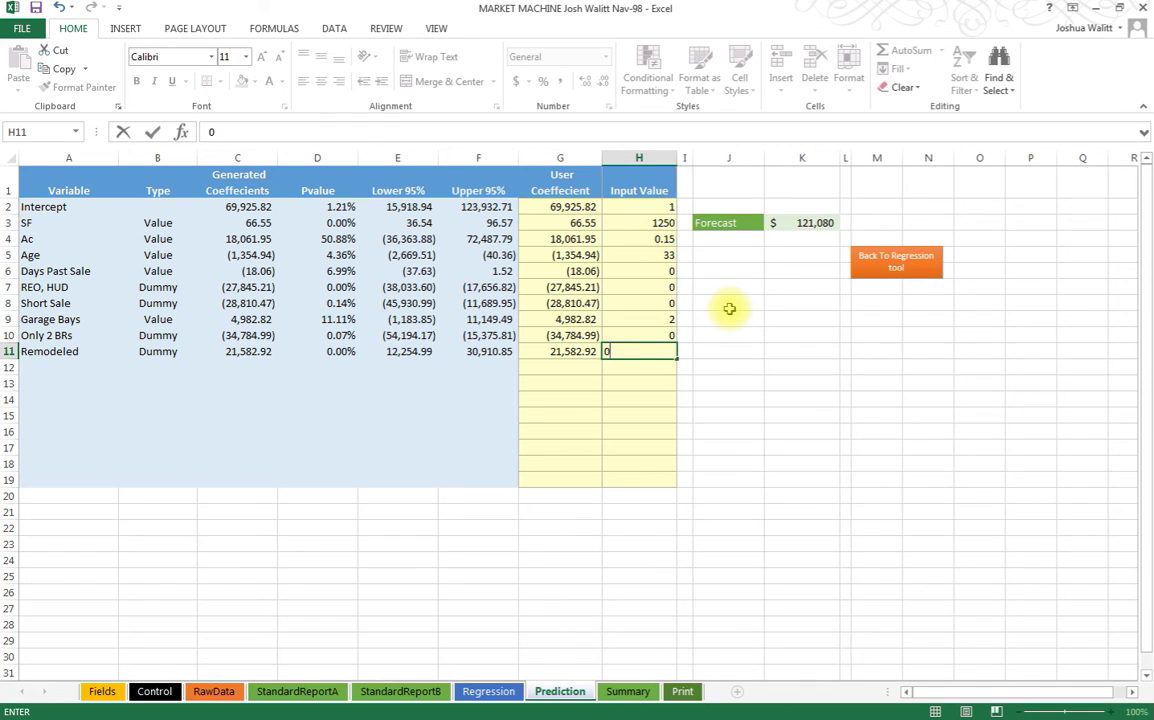
pyautogui.press('Return')
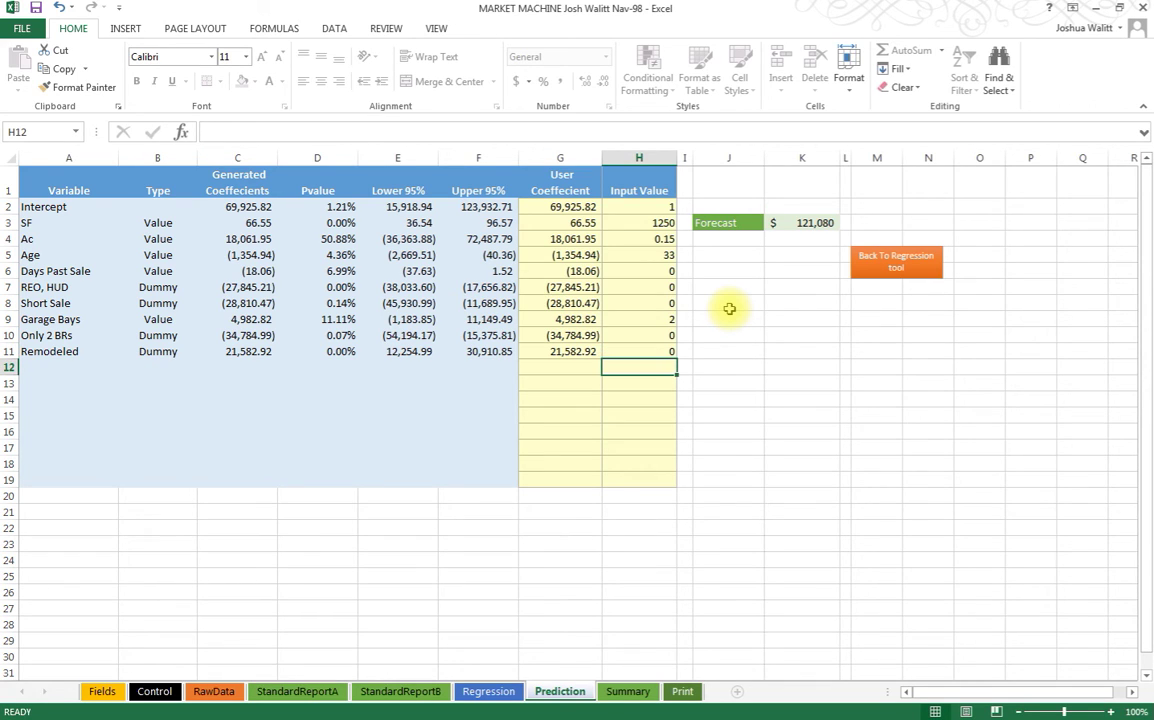
pyautogui.click(795, 224)
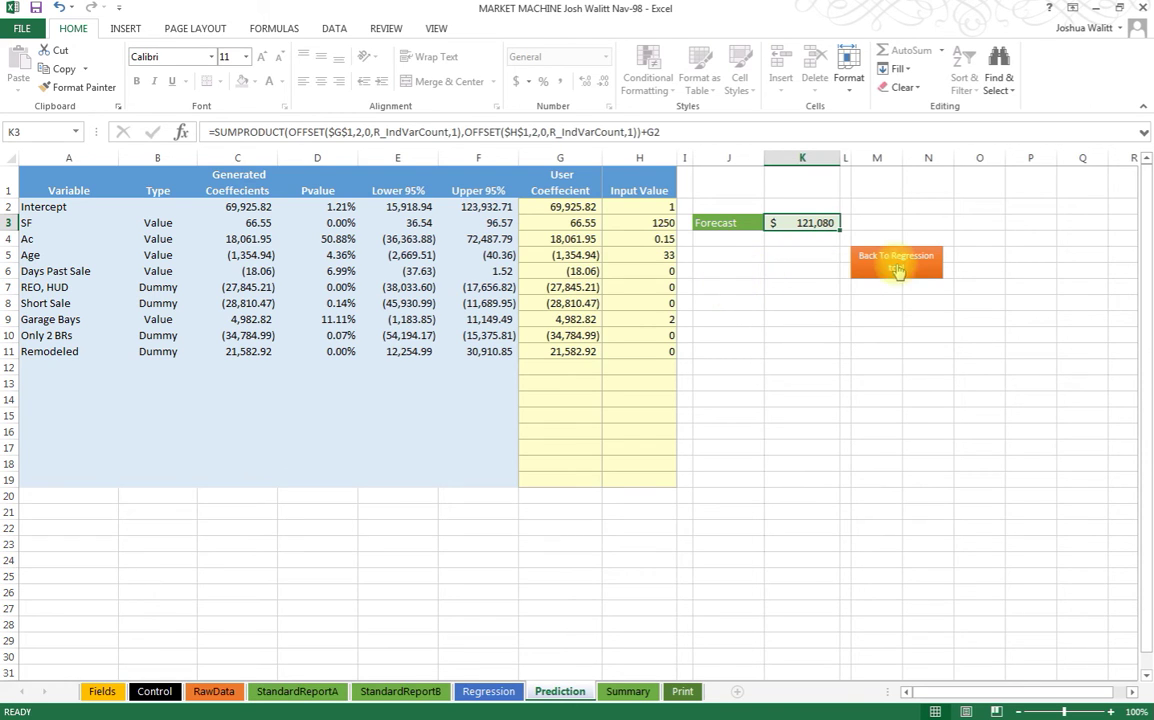
pyautogui.click(897, 266)
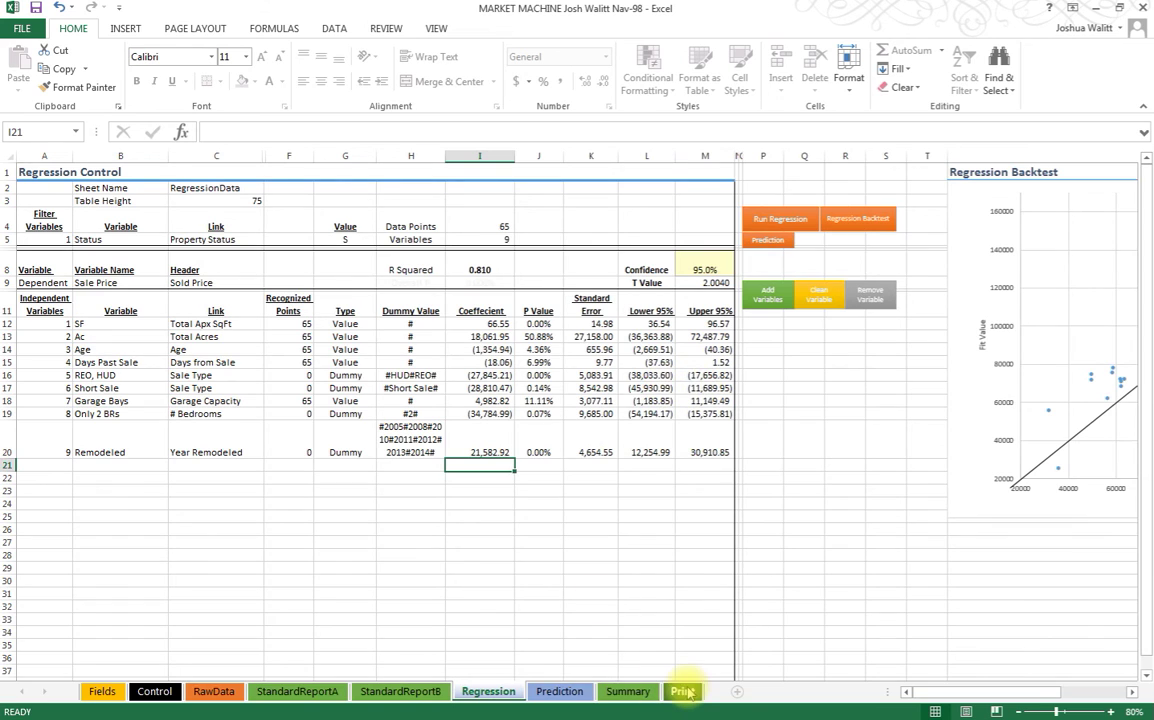
# - From the Print sheet, save the report with all areas selected under the file name 456 Test demo pgs
pyautogui.click(684, 691)
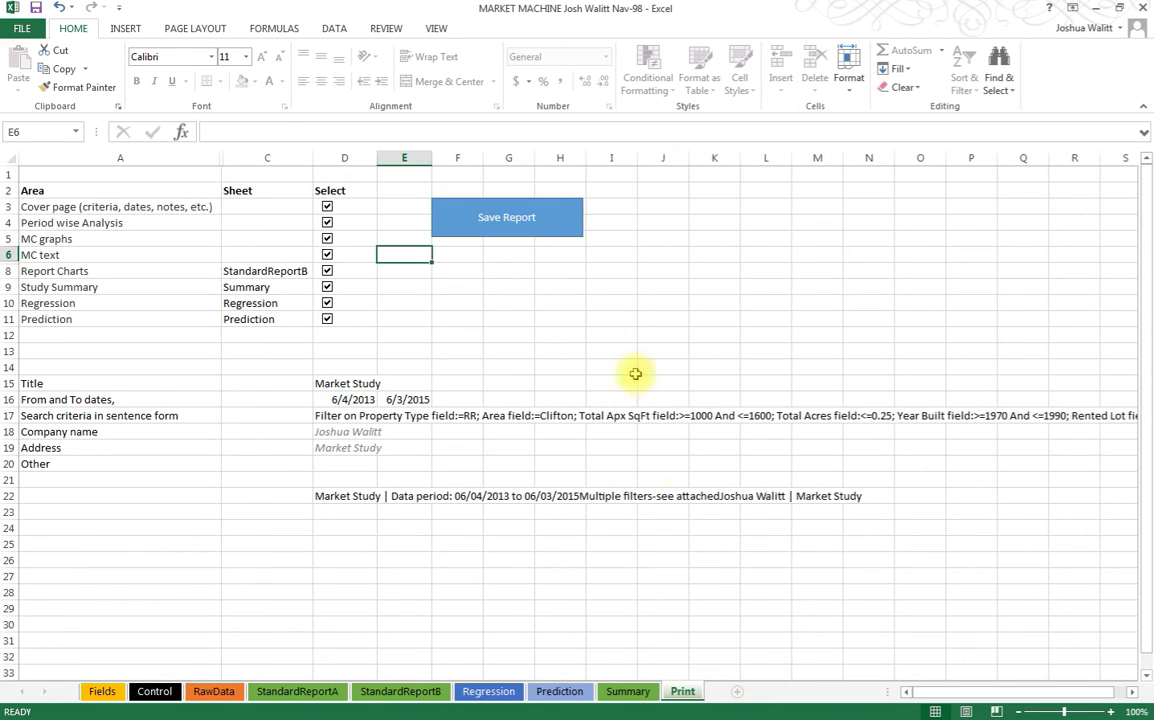
pyautogui.click(510, 215)
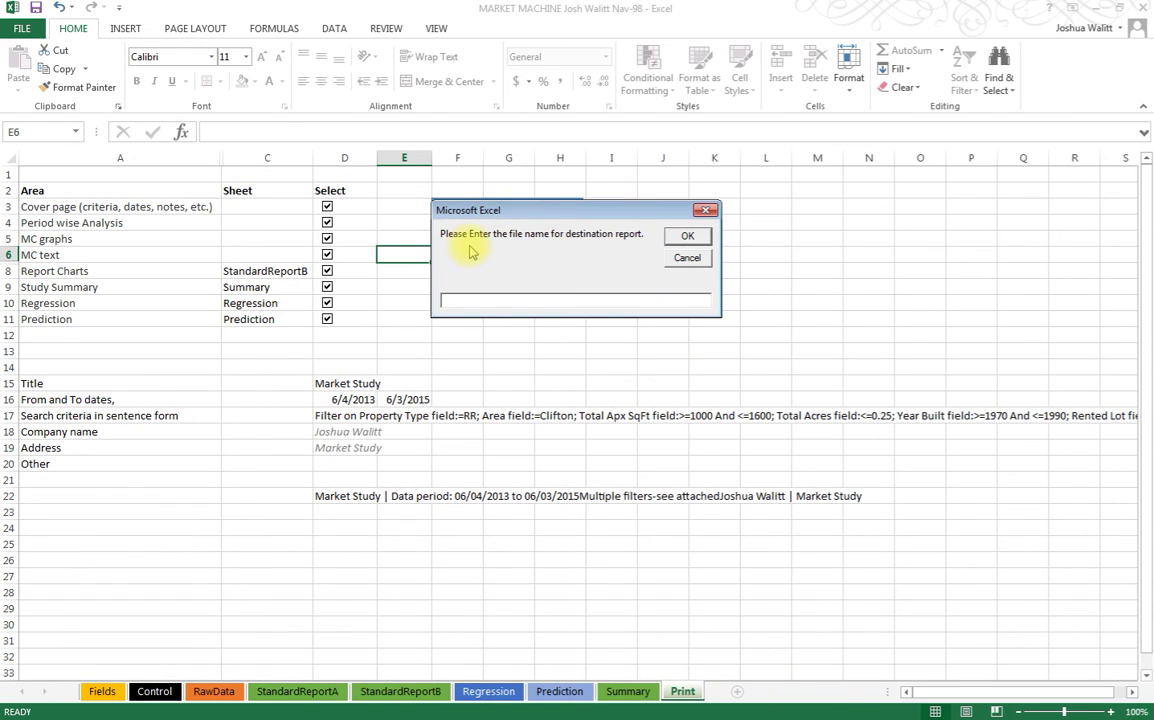
pyautogui.write('456 Test de')
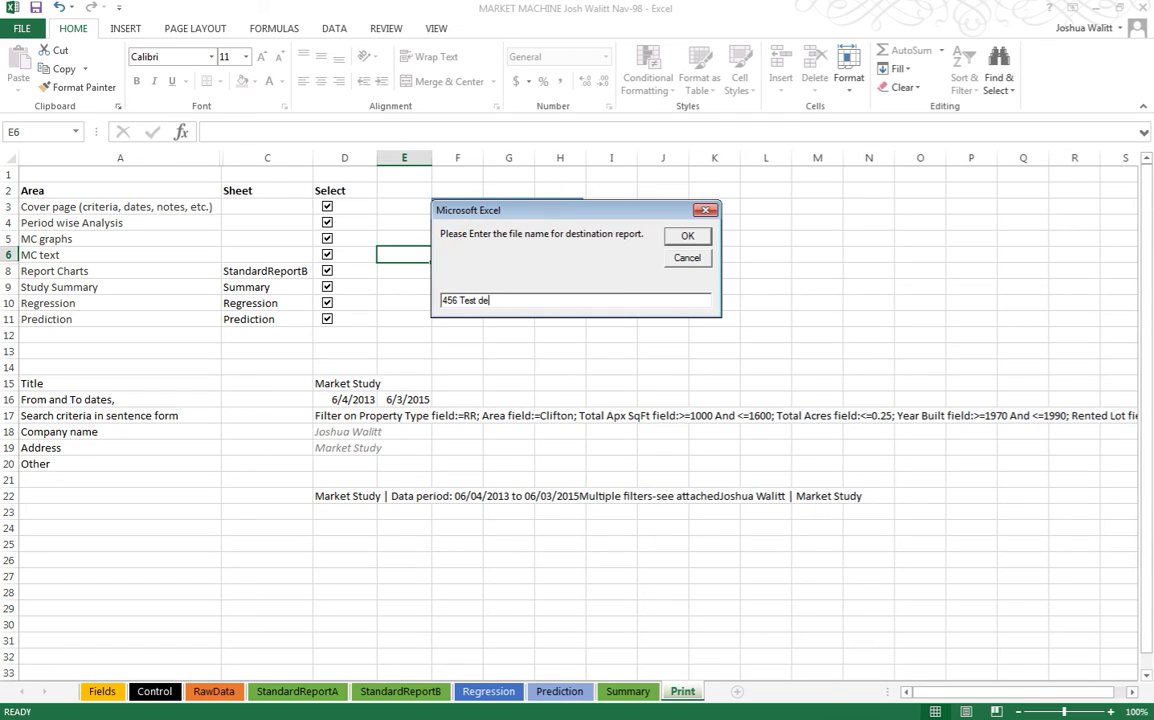
pyautogui.write('mo pgs')
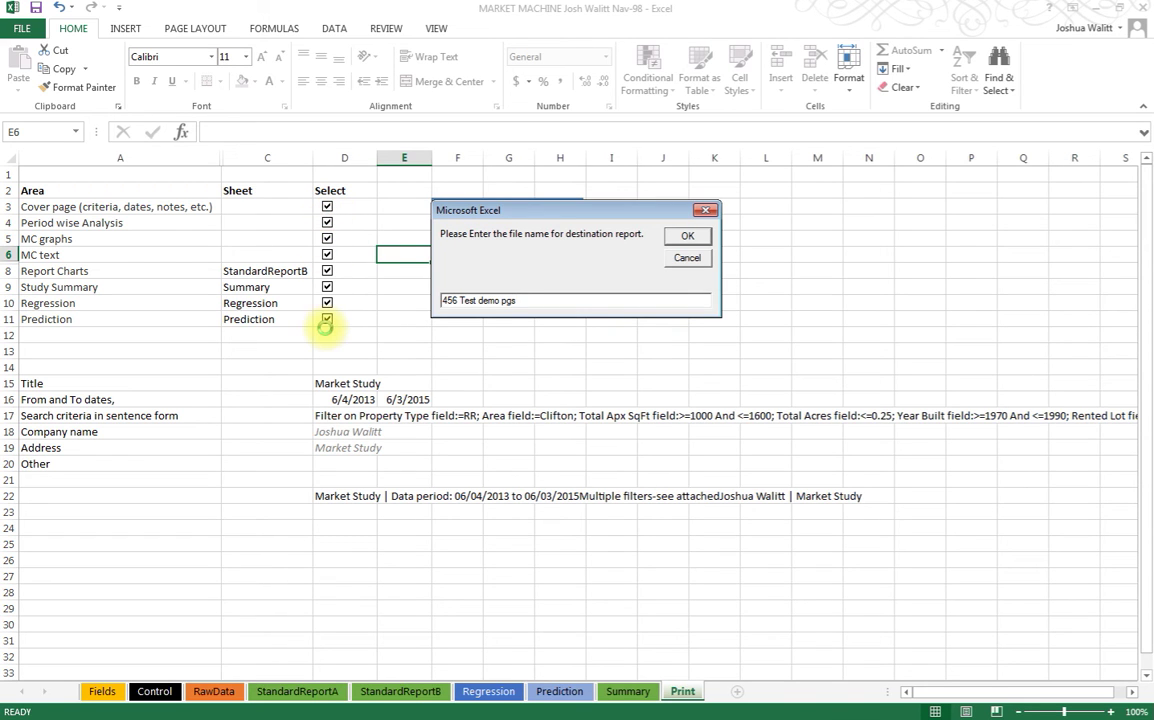
pyautogui.click(688, 235)
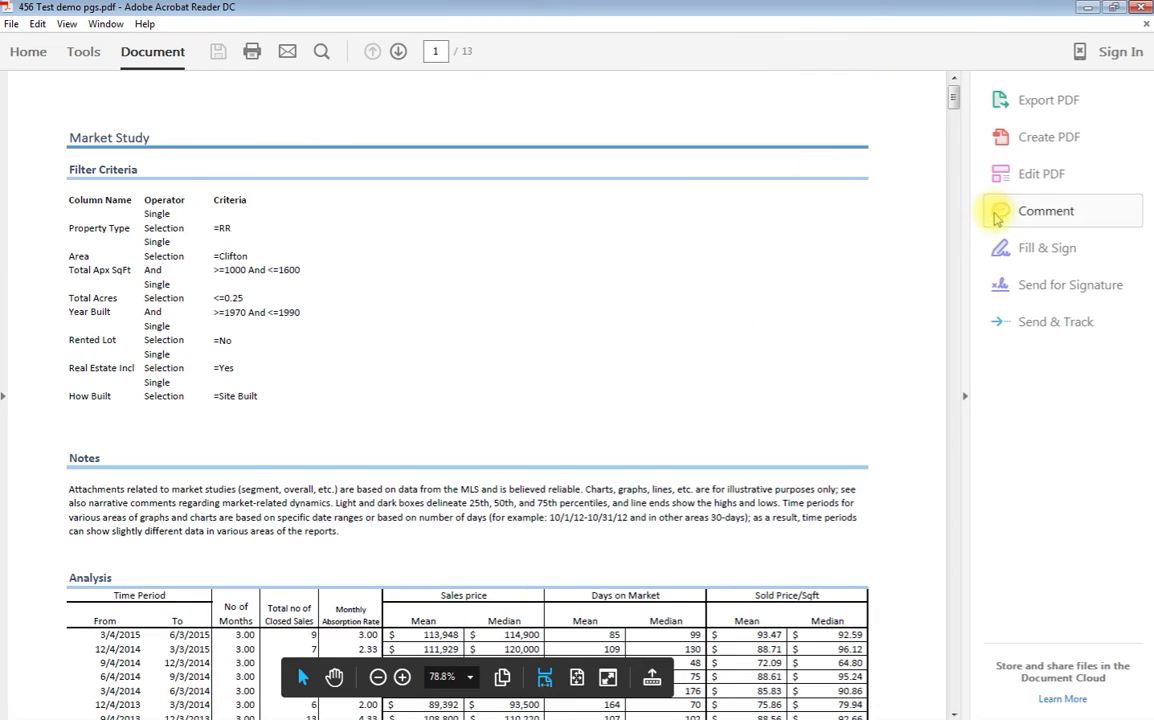
# - Look through the 456 Test demo pgs PDF from the filter criteria to the Study Summary and close it
pyautogui.click(967, 235)
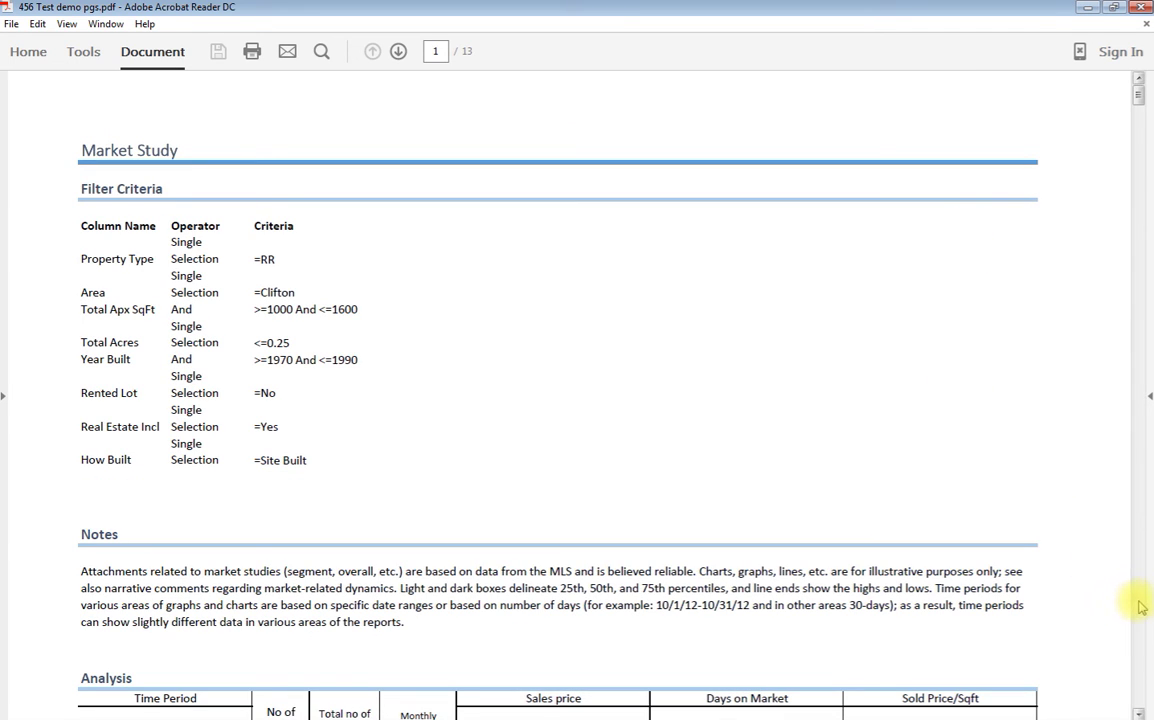
pyautogui.moveTo(1137, 95); pyautogui.dragTo(1145, 668)
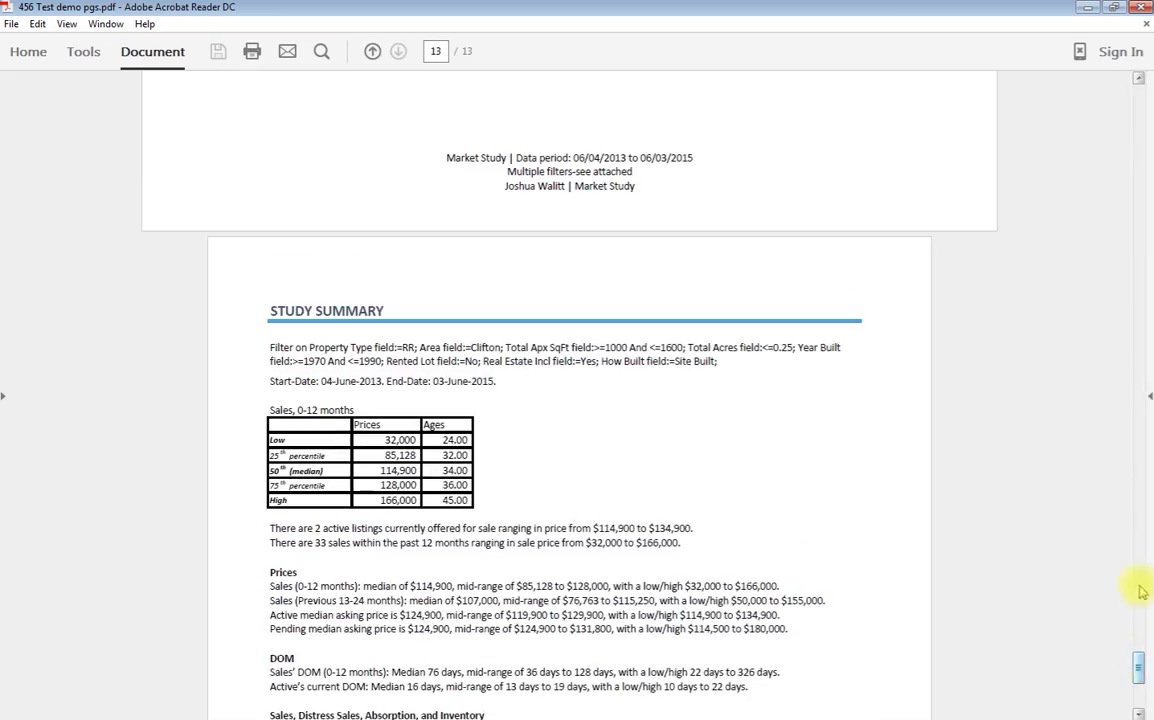
pyautogui.click(1142, 9)
# - In the Demo folder, check the saved 456 Test demo pgs PDF and its ReportData workbook
pyautogui.click(526, 232)
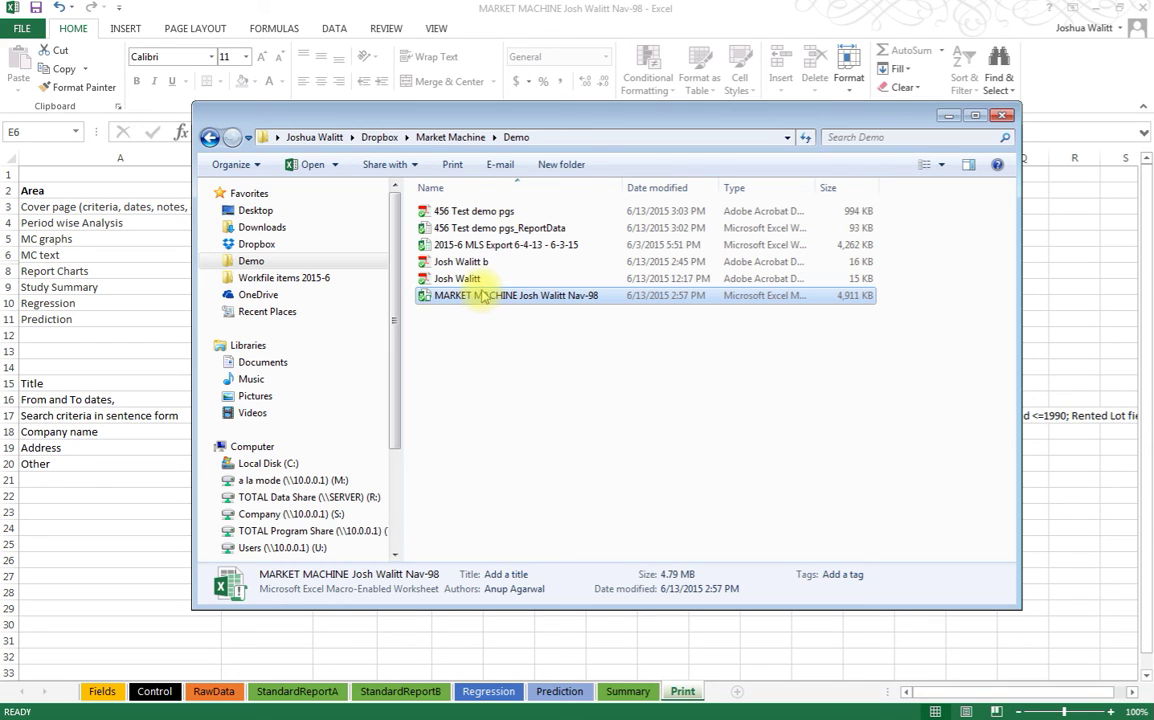
pyautogui.moveTo(896, 224); pyautogui.dragTo(489, 221)
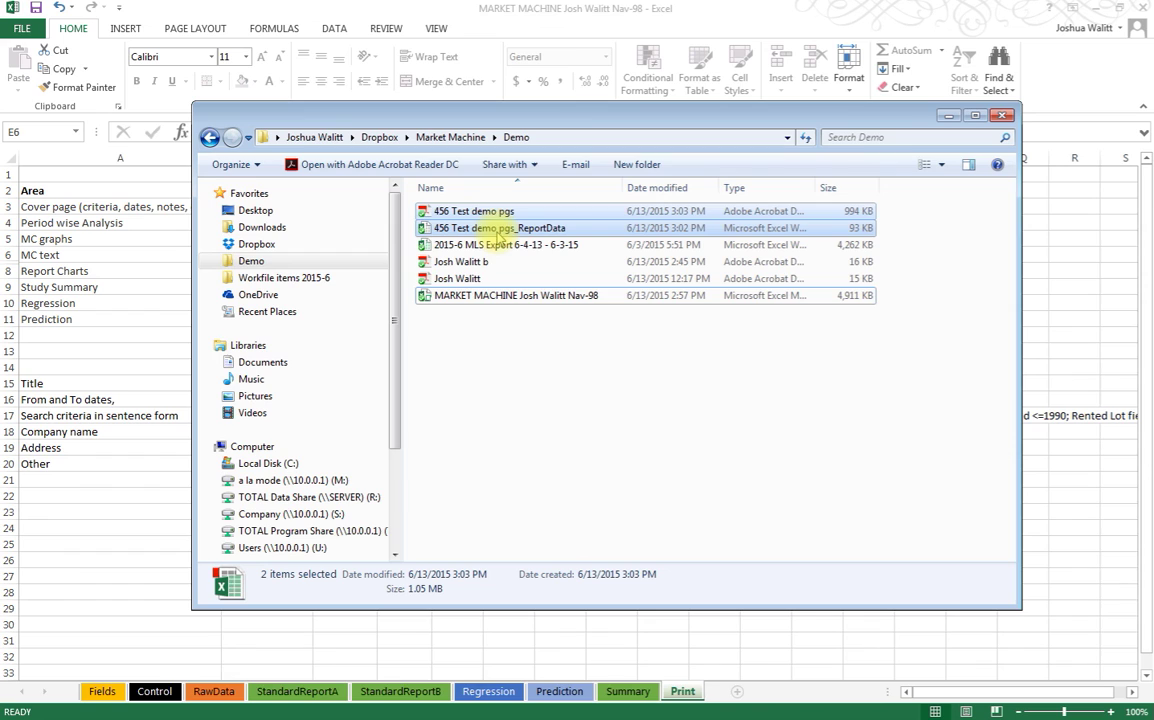
pyautogui.click(481, 214)
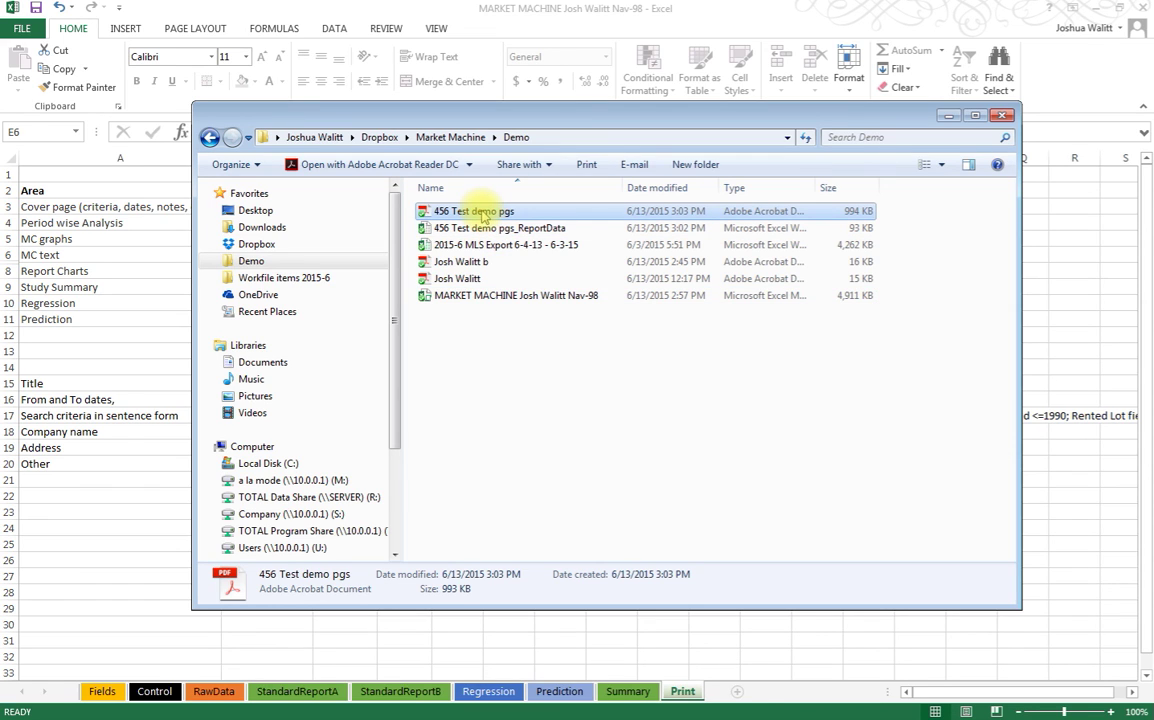